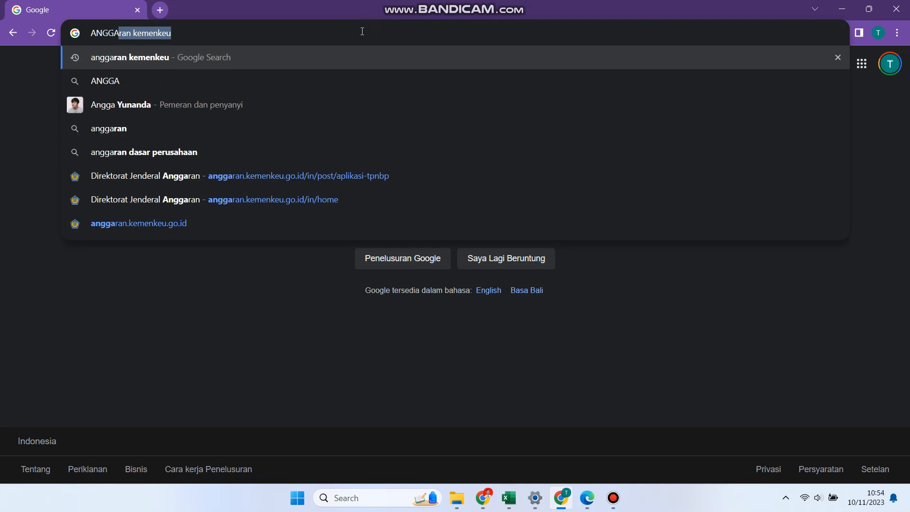
Search Google for 'anggaran kemenkeu' from the Chrome address bar
{"action": "type", "text": "MENKEU"}
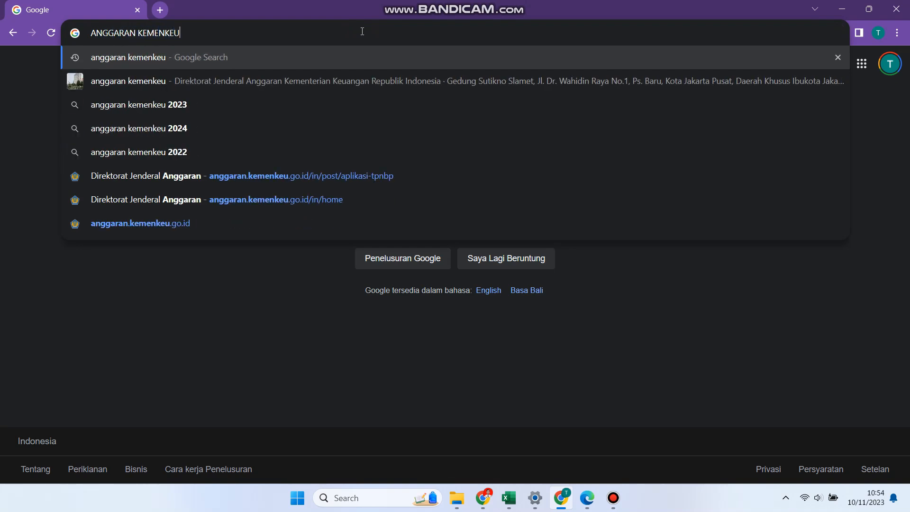
{"action": "key", "text": "Return"}
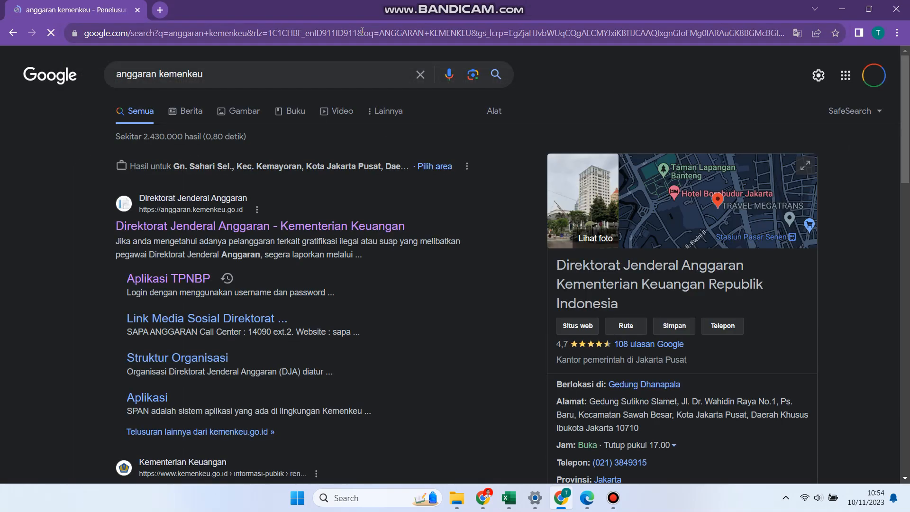
On the DJA site, go to Layanan > Aplikasi > TPNBP and download the TPNBP 6.0 installer
{"action": "left_click", "coordinate": [265, 225]}
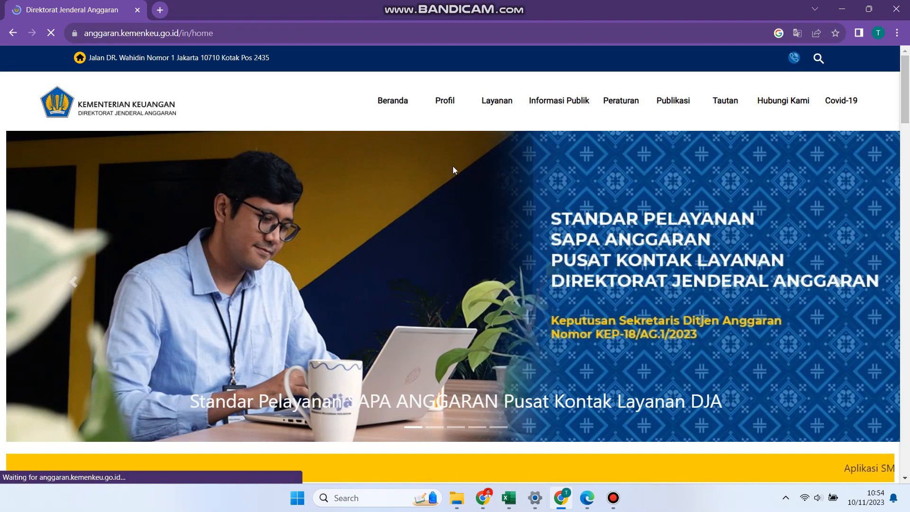
{"action": "mouse_move", "coordinate": [498, 108]}
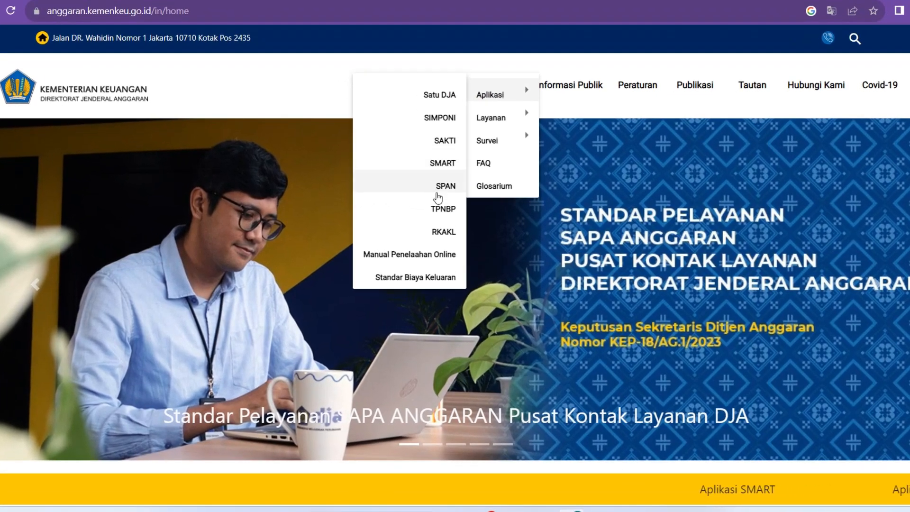
{"action": "left_click", "coordinate": [439, 208]}
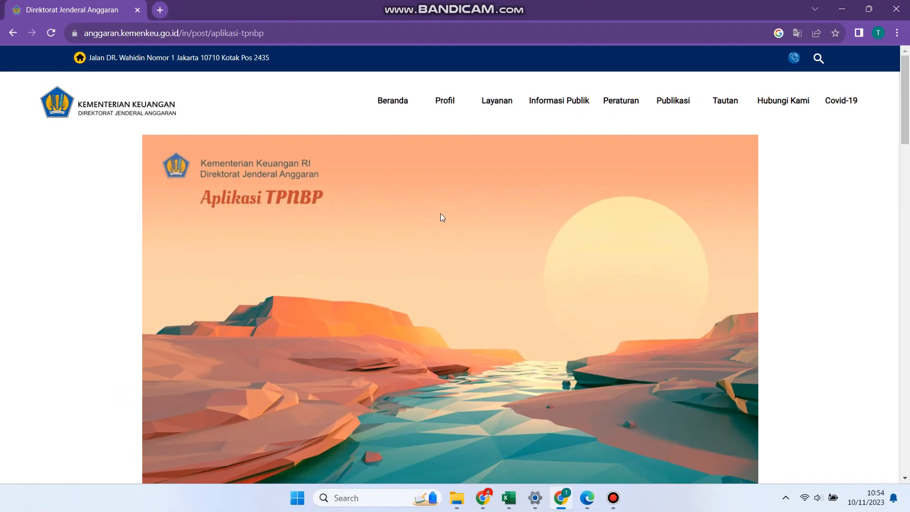
{"action": "scroll", "coordinate": [439, 213], "scroll_direction": "down", "scroll_amount": 6}
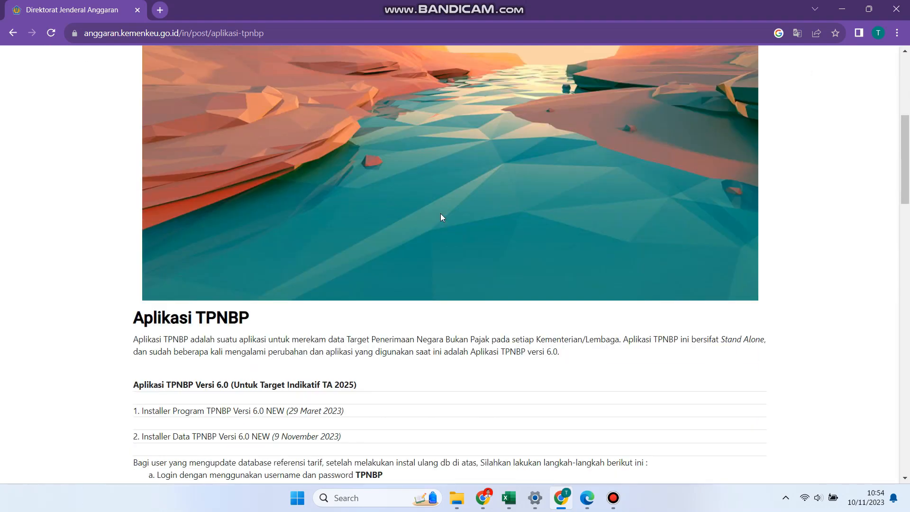
{"action": "scroll", "coordinate": [440, 213], "scroll_direction": "down", "scroll_amount": 1}
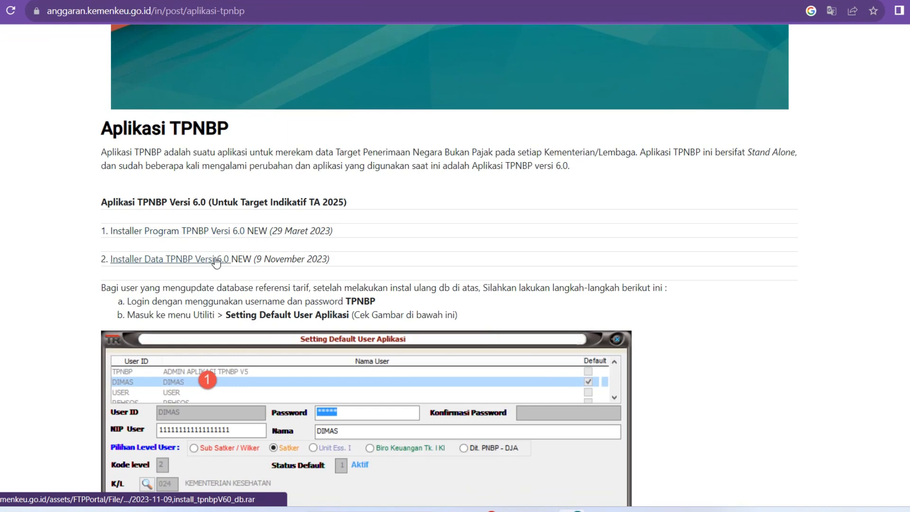
{"action": "left_click", "coordinate": [210, 232]}
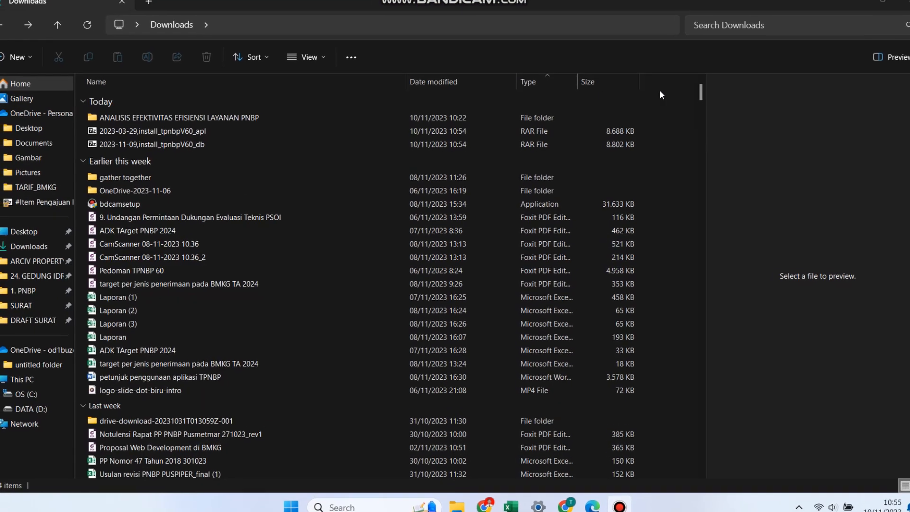
Extract both the program and data installer RAR archives in Downloads
{"action": "left_click", "coordinate": [226, 126]}
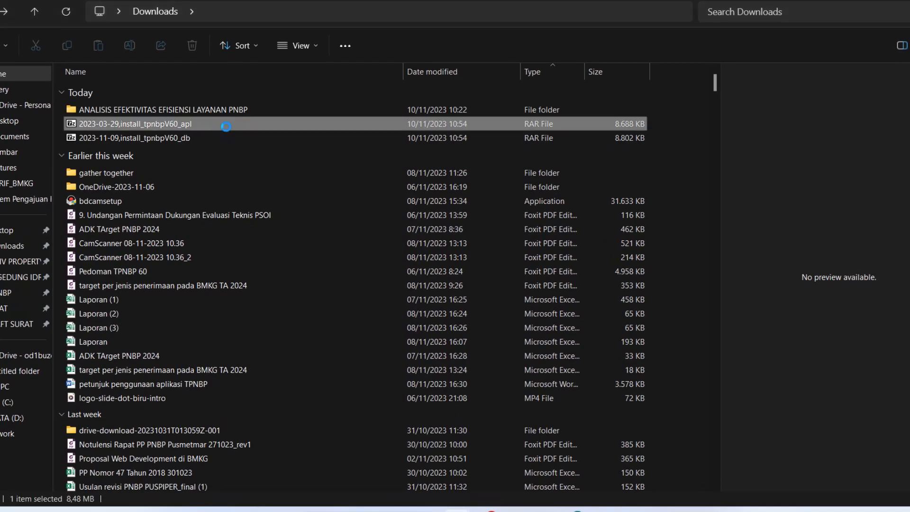
{"action": "right_click", "coordinate": [226, 126]}
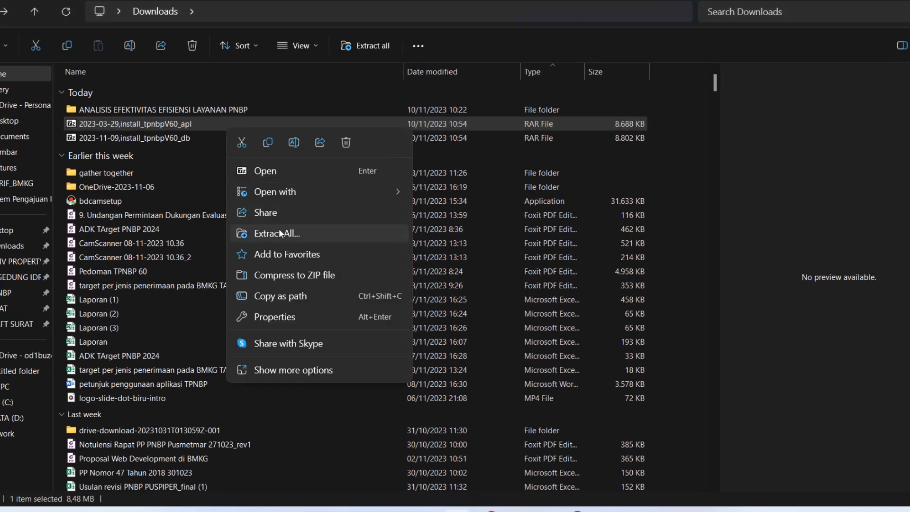
{"action": "left_click", "coordinate": [277, 233]}
{"action": "left_click", "coordinate": [558, 379]}
{"action": "right_click", "coordinate": [230, 138]}
{"action": "left_click", "coordinate": [277, 245]}
{"action": "left_click", "coordinate": [559, 379]}
Run the TPNBP 6.0 program installer anyway past the warning and complete its setup
{"action": "left_click", "coordinate": [234, 152]}
{"action": "double_click", "coordinate": [233, 152]}
{"action": "double_click", "coordinate": [121, 107]}
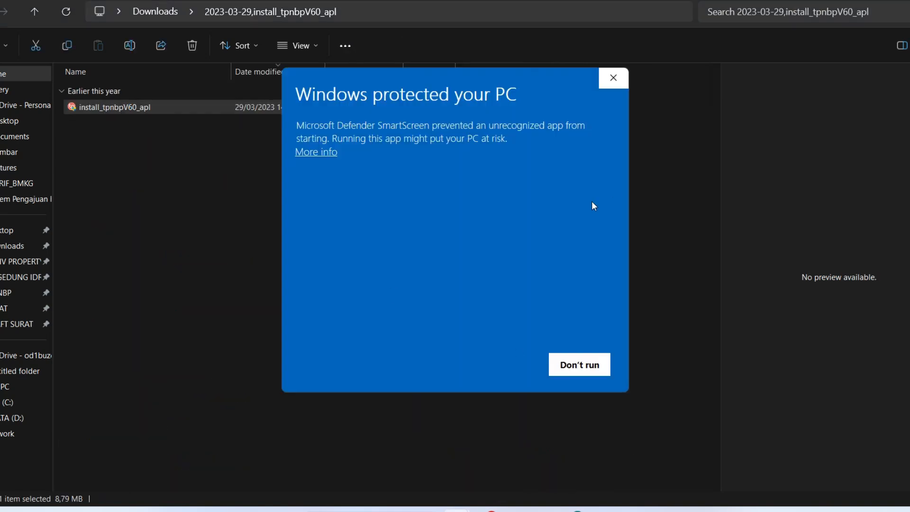
{"action": "left_click", "coordinate": [316, 153]}
{"action": "left_click", "coordinate": [501, 366]}
{"action": "left_click", "coordinate": [535, 352]}
{"action": "left_click", "coordinate": [535, 352]}
{"action": "left_click", "coordinate": [535, 351]}
{"action": "left_click", "coordinate": [535, 349]}
Install the TPNBP 6.0 database into the existing folder and finish with Selesai
{"action": "left_click", "coordinate": [149, 13]}
{"action": "double_click", "coordinate": [163, 120]}
{"action": "double_click", "coordinate": [163, 109]}
{"action": "left_click", "coordinate": [316, 152]}
{"action": "left_click", "coordinate": [501, 366]}
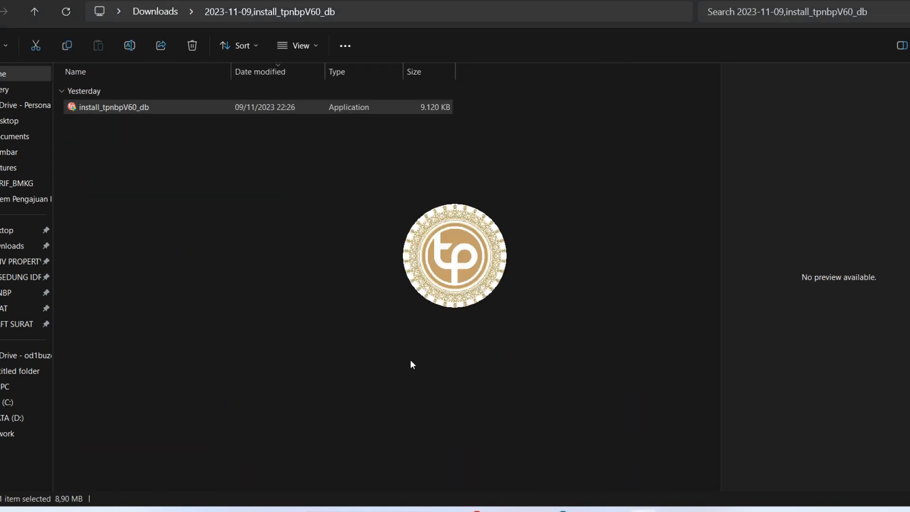
{"action": "left_click", "coordinate": [535, 349]}
{"action": "left_click", "coordinate": [535, 350]}
{"action": "left_click", "coordinate": [488, 308]}
{"action": "left_click", "coordinate": [536, 349]}
{"action": "left_click", "coordinate": [535, 349]}
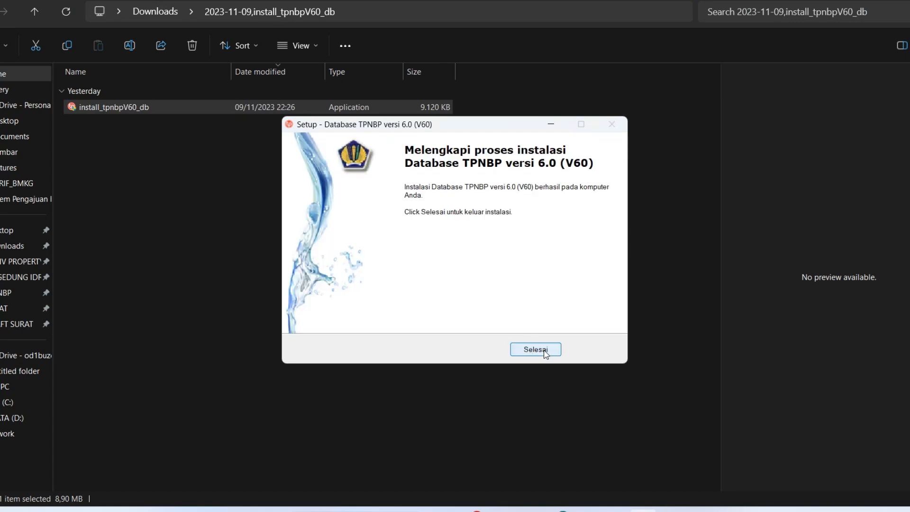
{"action": "left_click", "coordinate": [544, 353]}
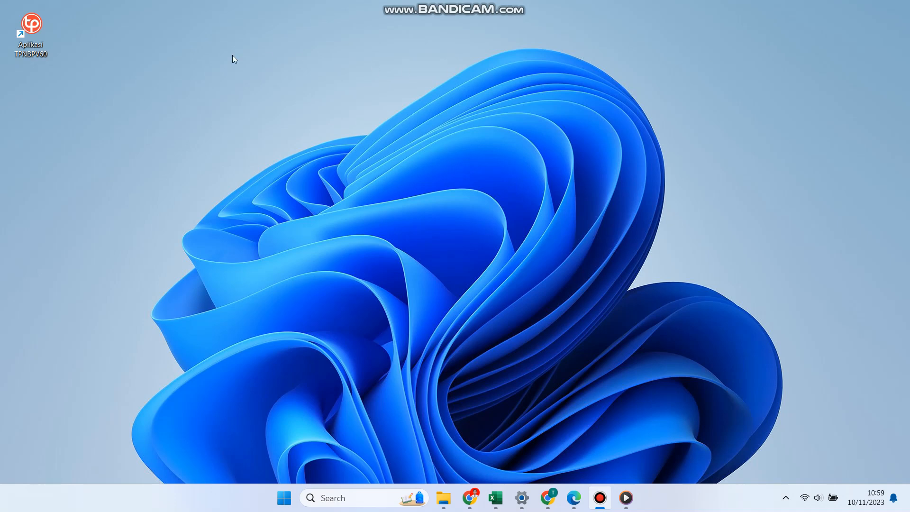
Launch Aplikasi TPNBPV60 from the desktop and sign in with the default administrator password
{"action": "double_click", "coordinate": [36, 30]}
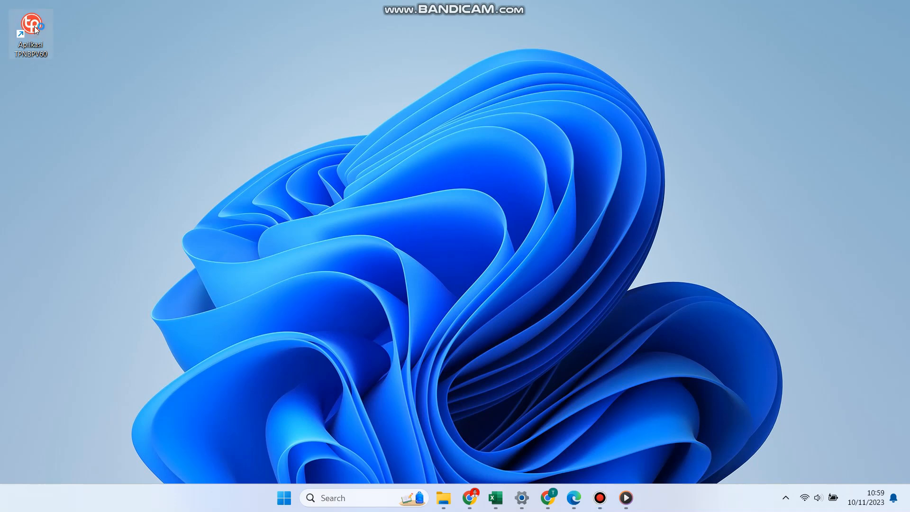
{"action": "left_click", "coordinate": [458, 402]}
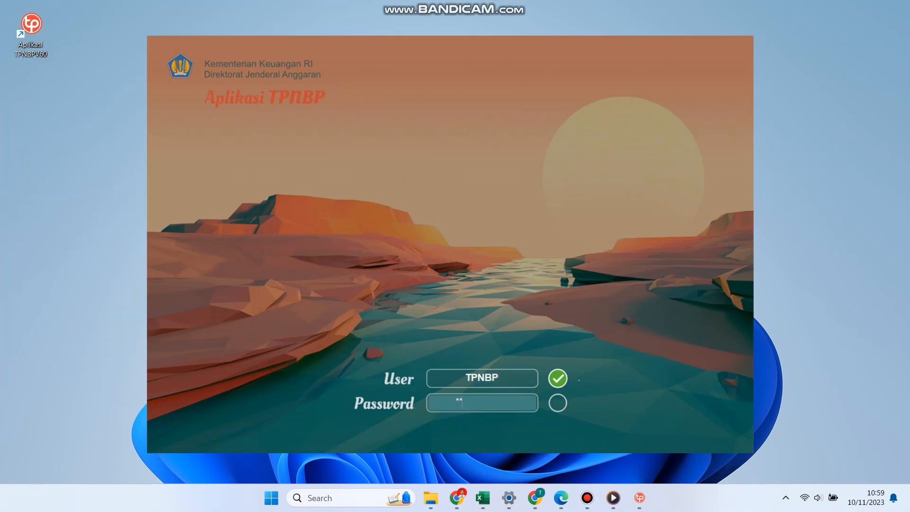
{"action": "type", "text": "TPNBP"}
{"action": "key", "text": "Return"}
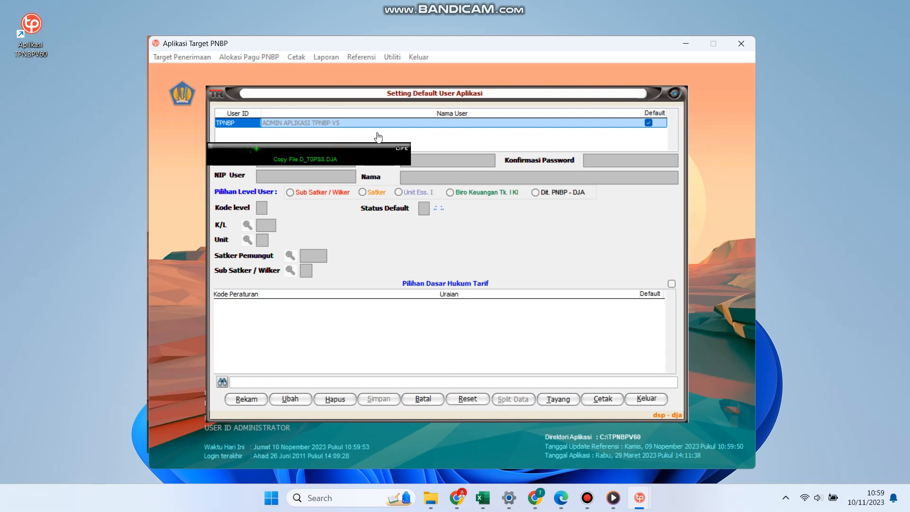
Record a new user with ID, password, confirmation, NIP and the user's name, at Satker level
{"action": "left_click", "coordinate": [254, 406]}
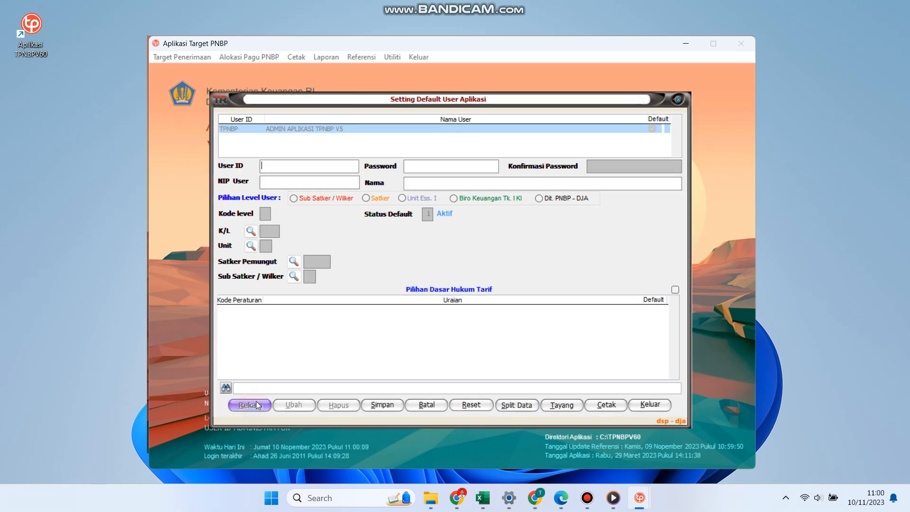
{"action": "type", "text": "052857"}
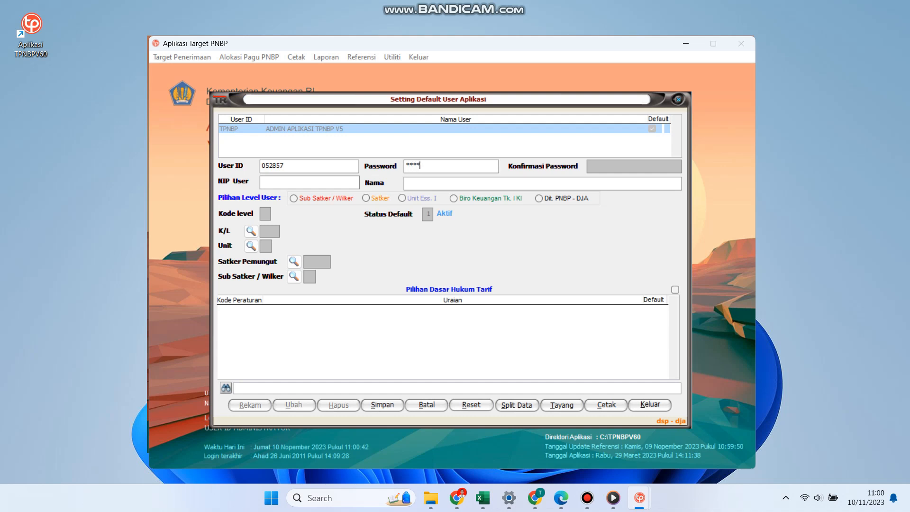
{"action": "key", "text": "Return"}
{"action": "type", "text": "****"}
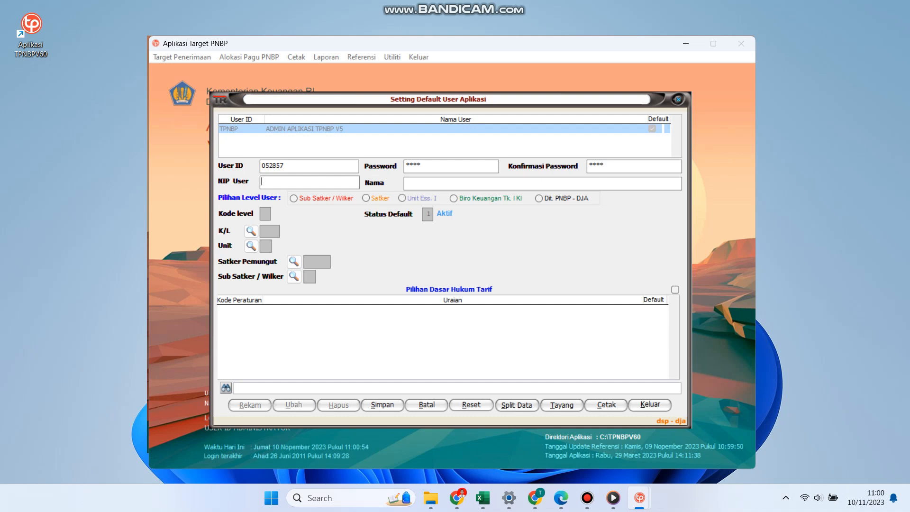
{"action": "key", "text": "Tab"}
{"action": "left_click", "coordinate": [437, 184]}
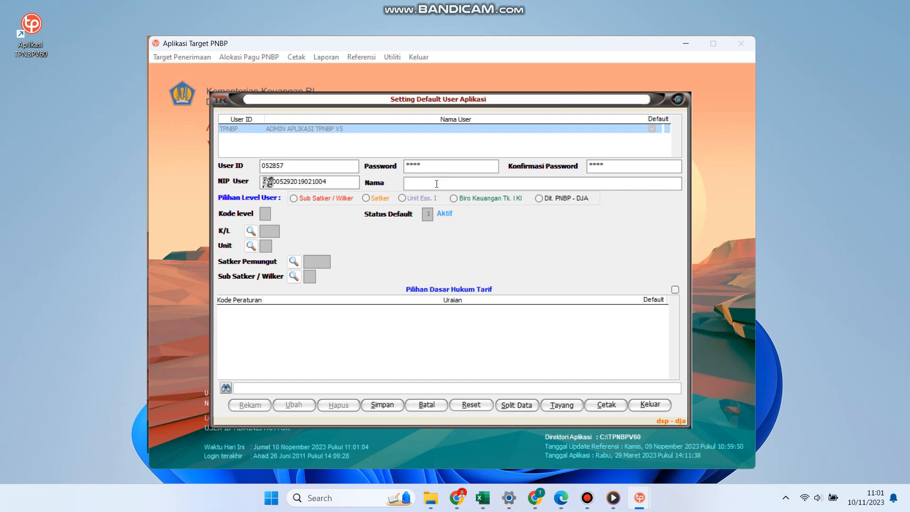
{"action": "type", "text": "M. Iqbal"}
{"action": "left_click", "coordinate": [366, 198]}
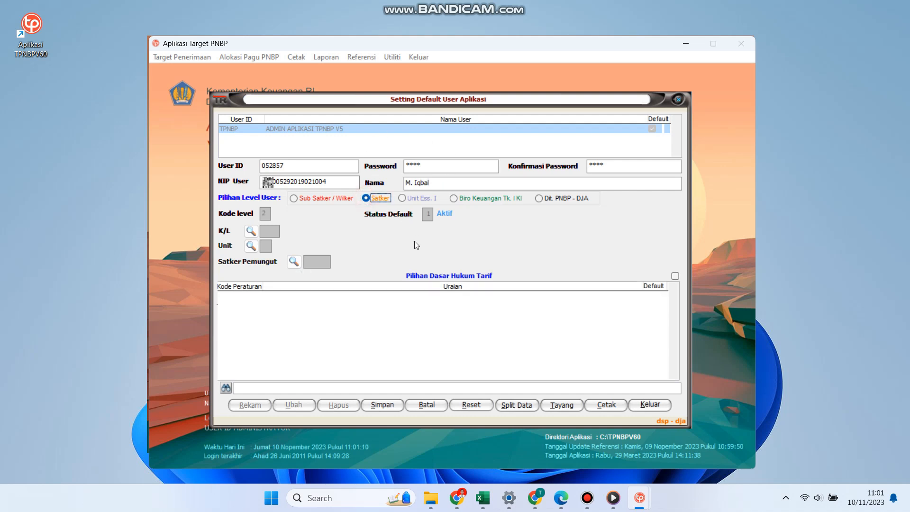
Set ministry 075 BMKG, unit 01 and Satker Pemungut STASIUN METEOROLOGI TUBAN for the user
{"action": "left_click", "coordinate": [251, 232]}
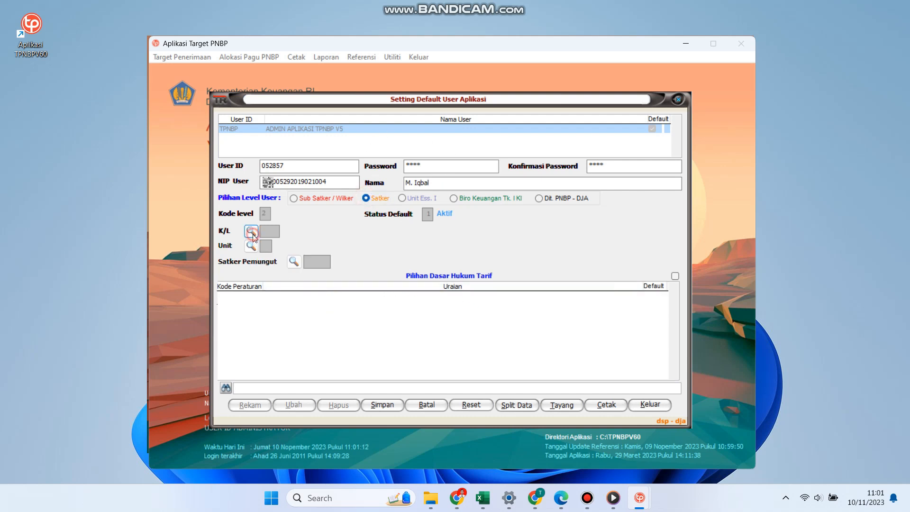
{"action": "left_click", "coordinate": [364, 172]}
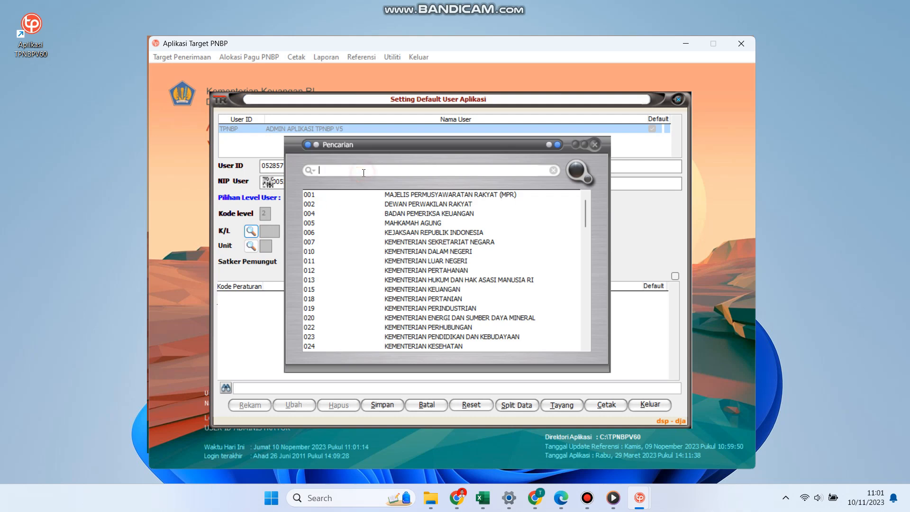
{"action": "type", "text": "075"}
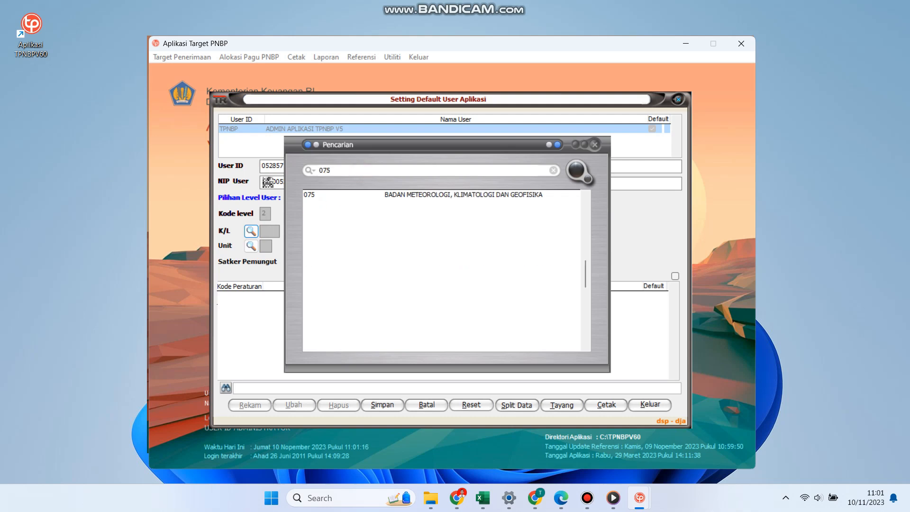
{"action": "double_click", "coordinate": [454, 194]}
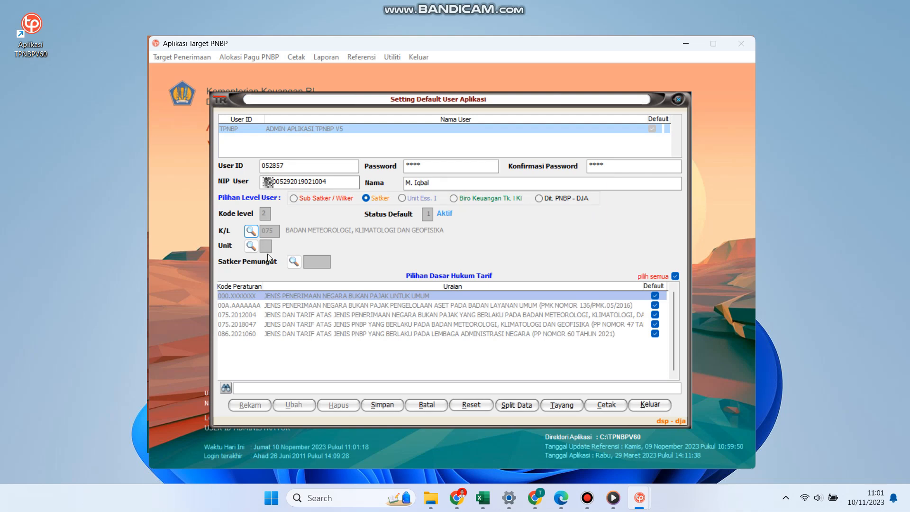
{"action": "left_click", "coordinate": [252, 249]}
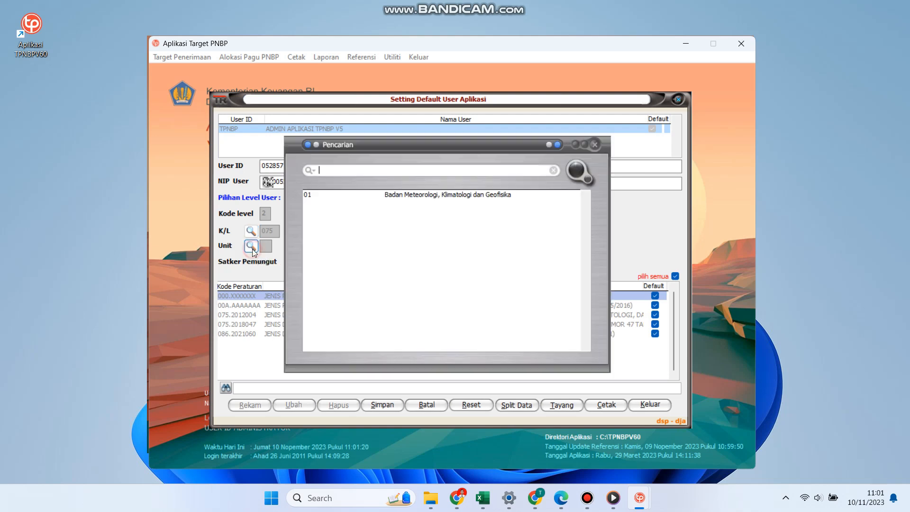
{"action": "left_click", "coordinate": [413, 195]}
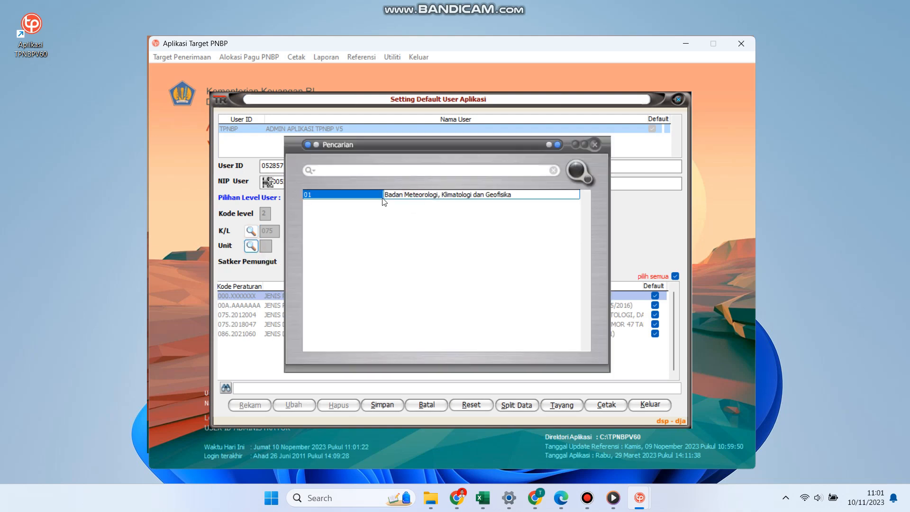
{"action": "double_click", "coordinate": [362, 196]}
{"action": "left_click", "coordinate": [294, 261]}
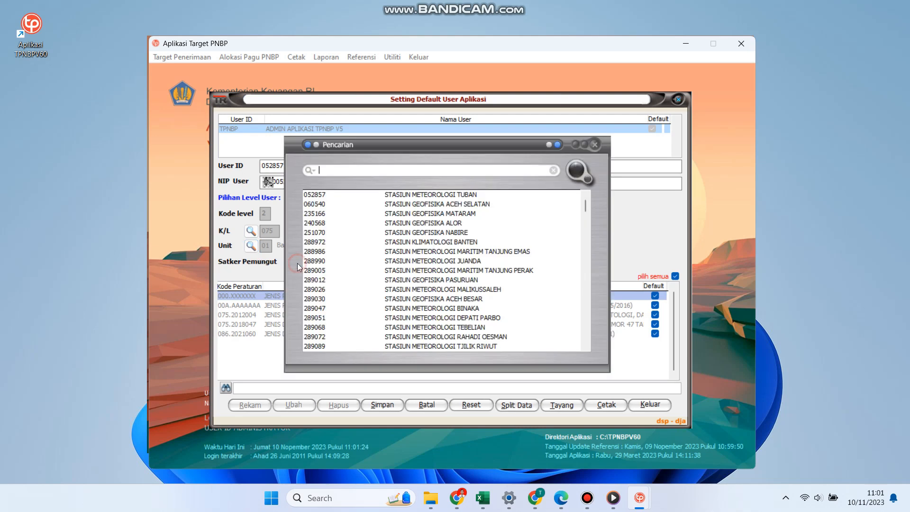
{"action": "double_click", "coordinate": [421, 195]}
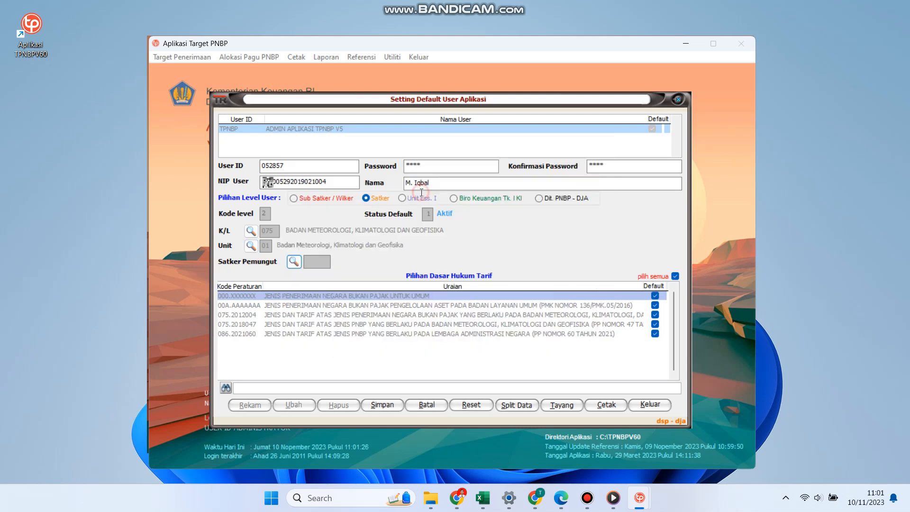
Make 075.2012004 and 075.2018047 the default regulations and save the user
{"action": "left_click", "coordinate": [657, 315]}
{"action": "left_click", "coordinate": [655, 324]}
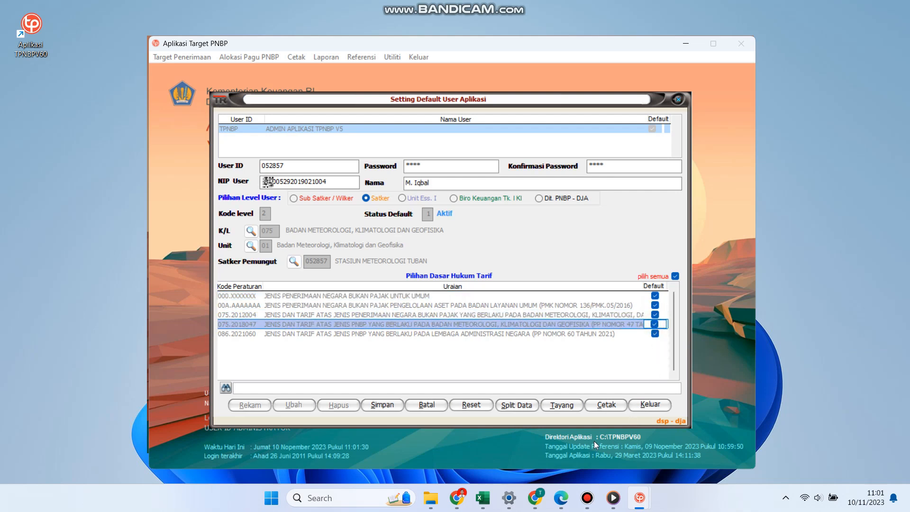
{"action": "left_click", "coordinate": [388, 407]}
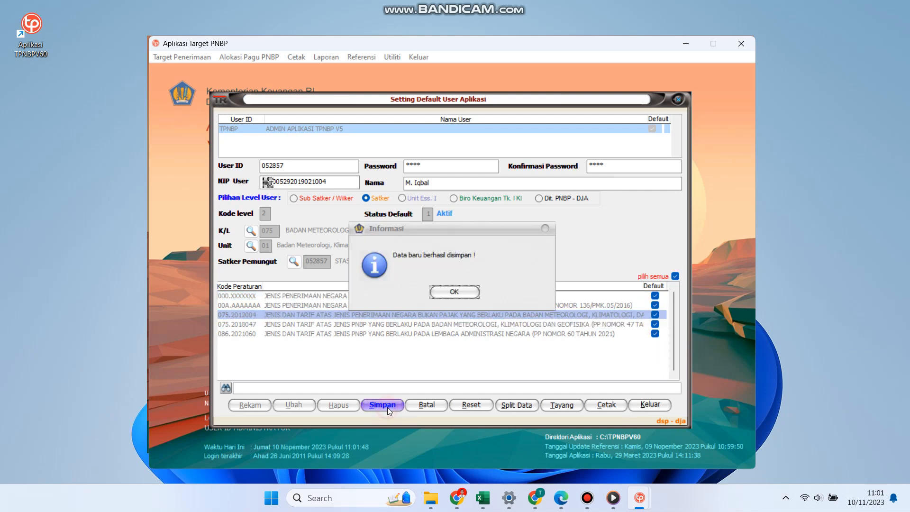
{"action": "left_click", "coordinate": [461, 292]}
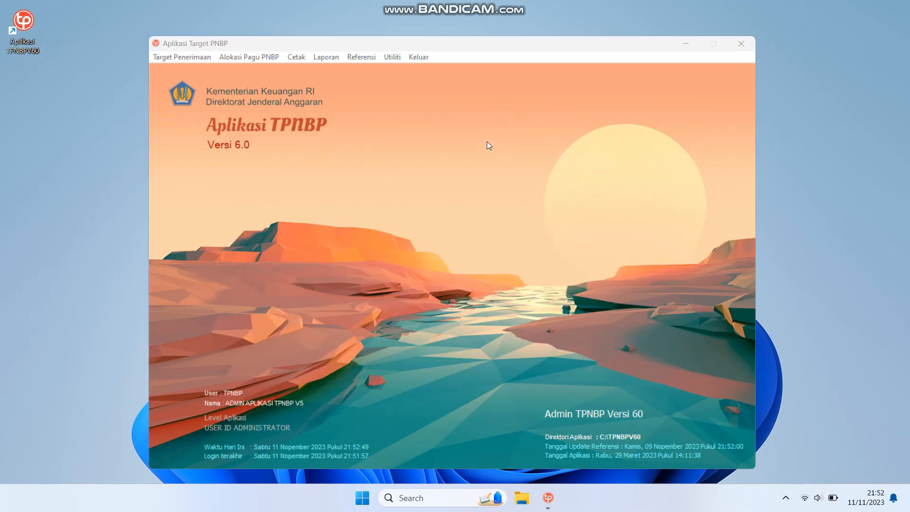
Log in as the Stasiun Meteorologi Tuban satker user via Utiliti > Ganti User ID
{"action": "left_click", "coordinate": [394, 56]}
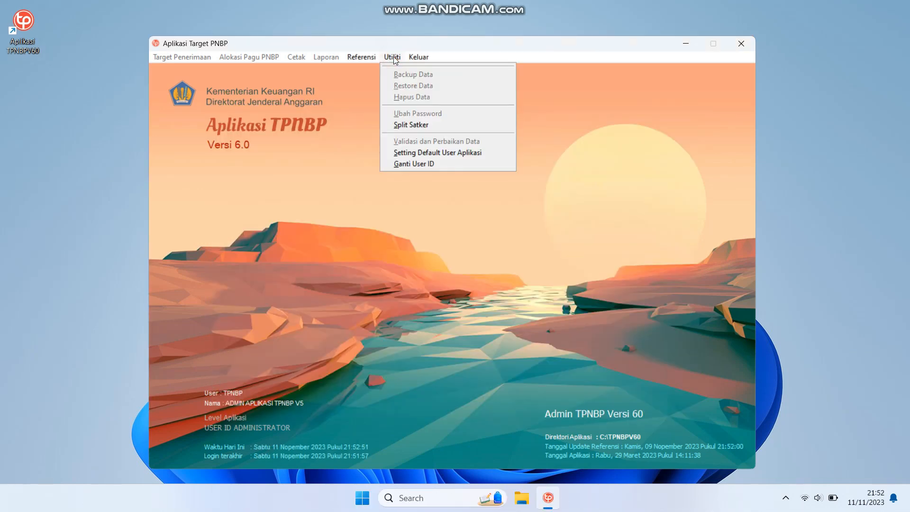
{"action": "left_click", "coordinate": [415, 164]}
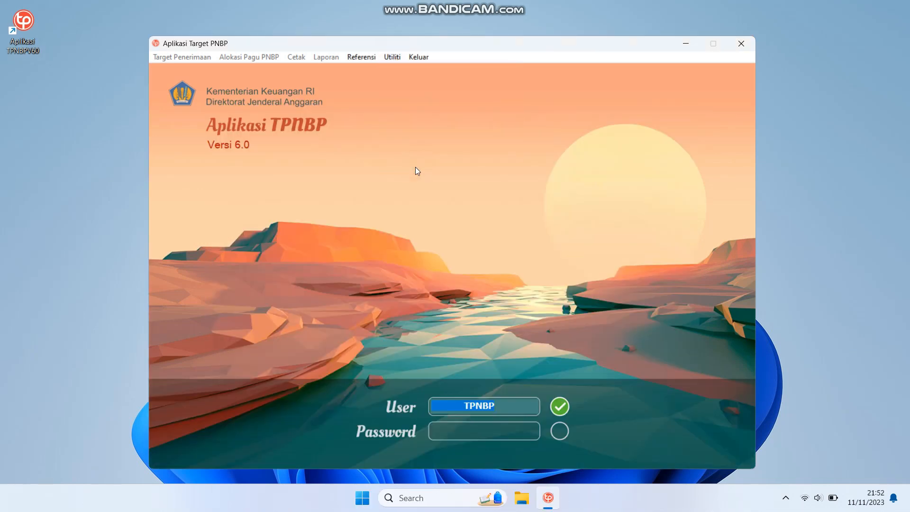
{"action": "type", "text": "05"}
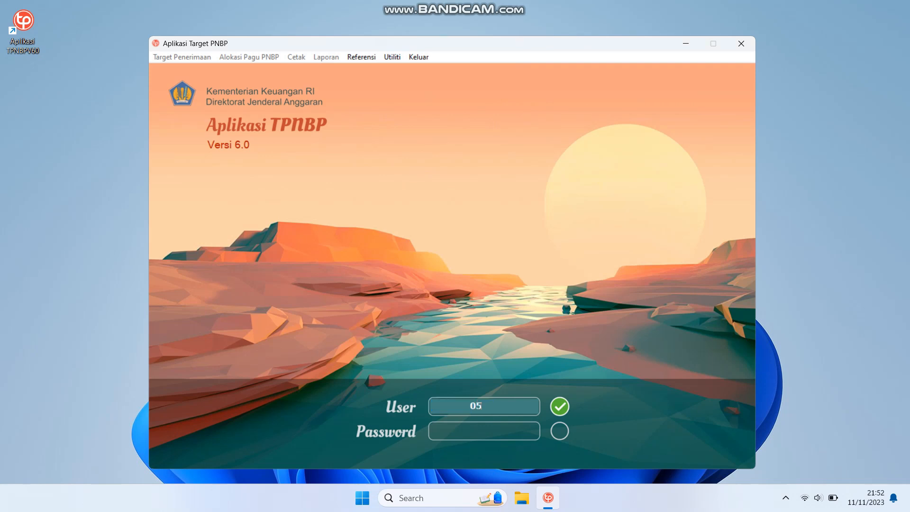
{"action": "type", "text": "2857"}
{"action": "key", "text": "Tab"}
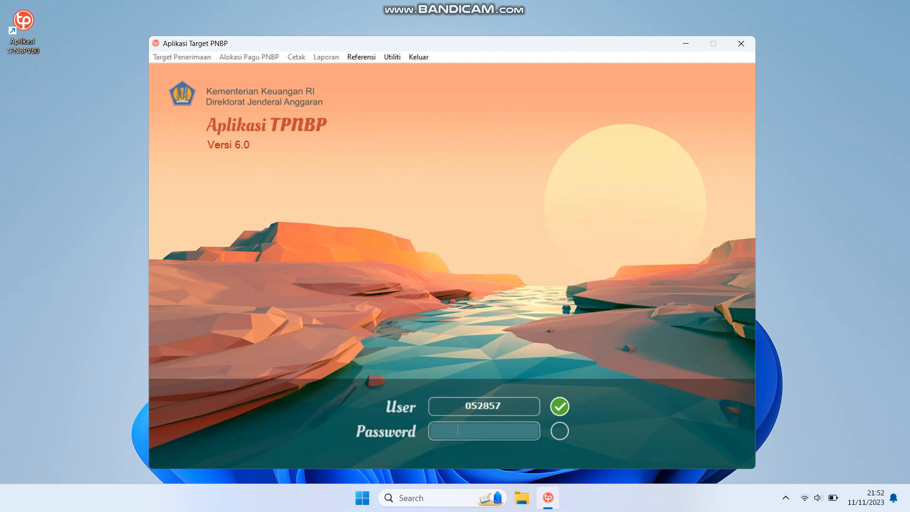
{"action": "type", "text": "****"}
{"action": "key", "text": "Return"}
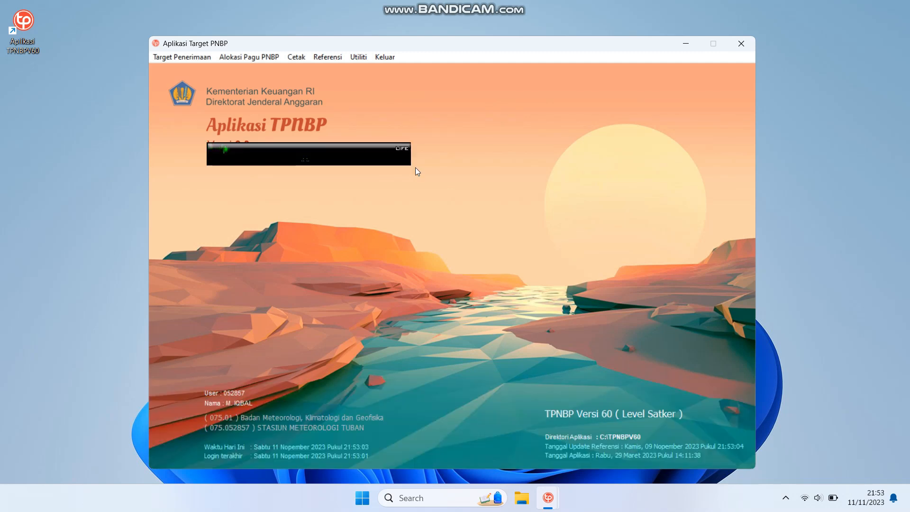
{"action": "left_click", "coordinate": [193, 59]}
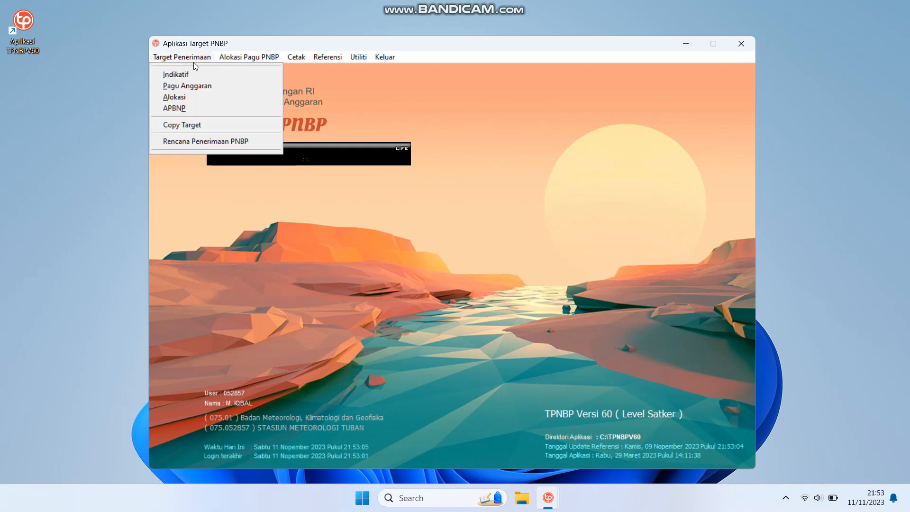
Open the Indikatif target form and set satker 052857 STASIUN METEOROLOGI TUBAN
{"action": "left_click", "coordinate": [194, 73]}
{"action": "left_click", "coordinate": [287, 120]}
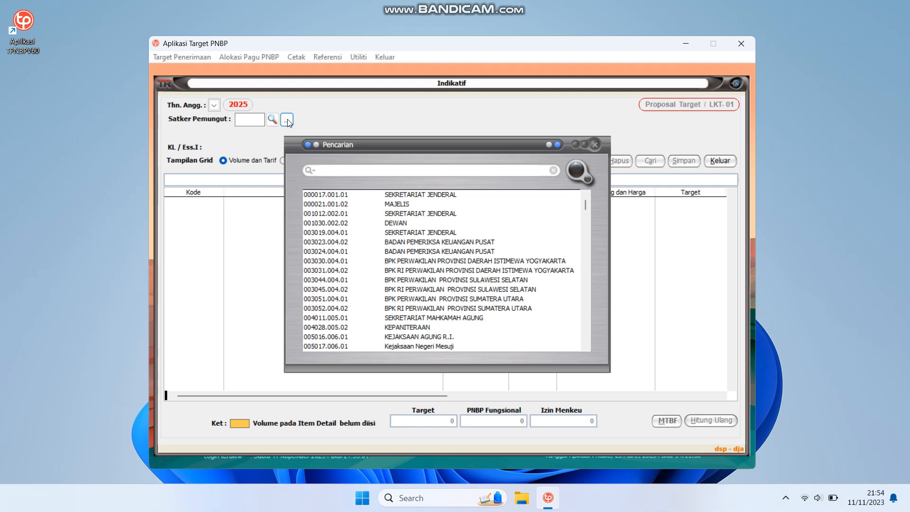
{"action": "type", "text": "stasiun"}
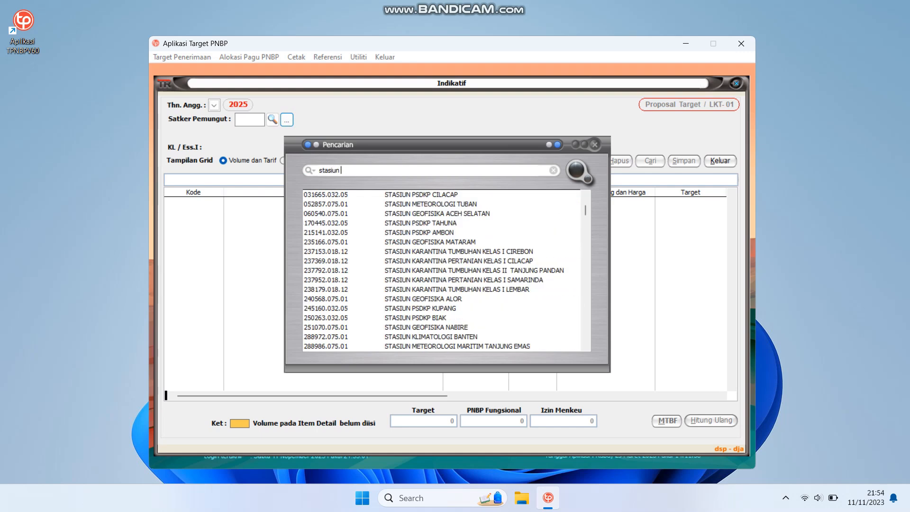
{"action": "type", "text": " mete"}
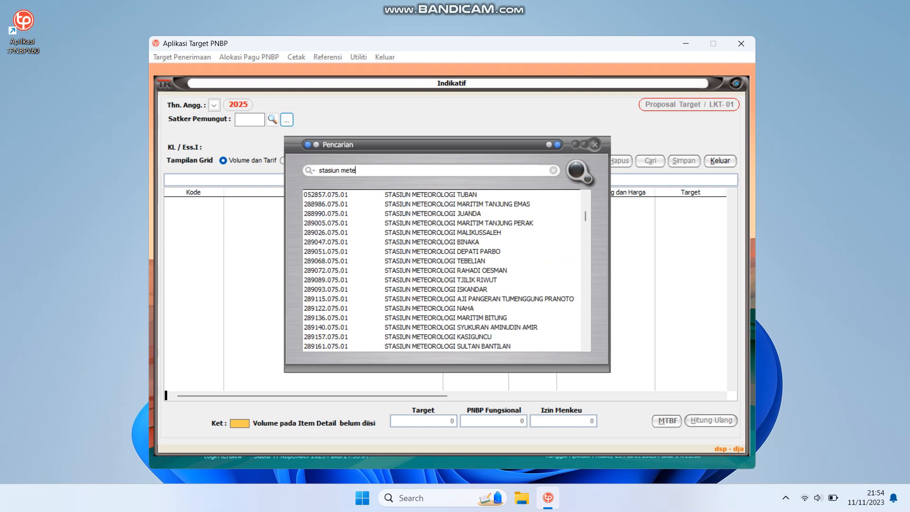
{"action": "double_click", "coordinate": [434, 195]}
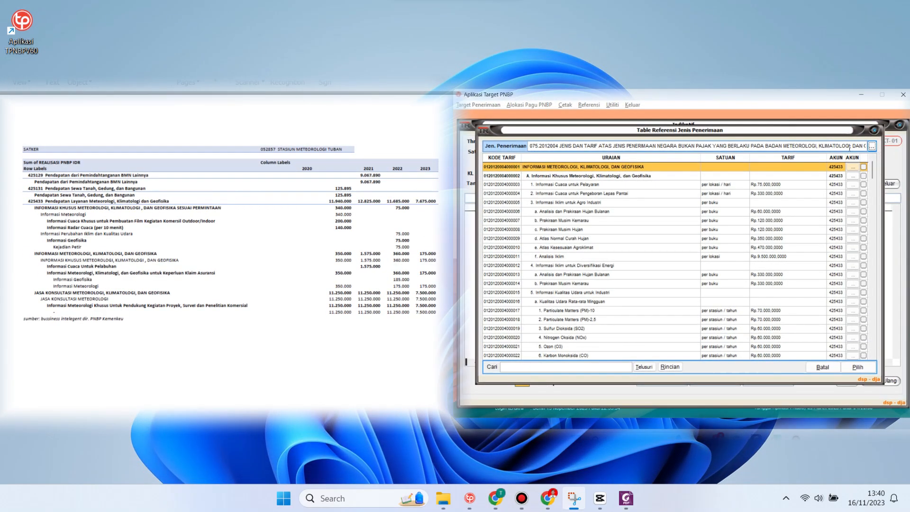
Under revenue type 000.XXXXXXX, add the BMN Lainnya and Sewa Tanah, Gedung, dan Bangunan items
{"action": "left_click", "coordinate": [872, 146]}
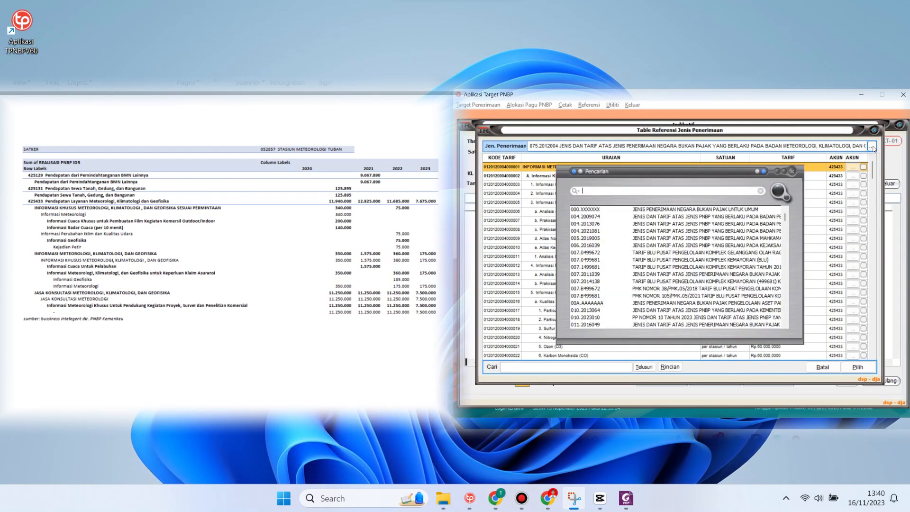
{"action": "double_click", "coordinate": [721, 210]}
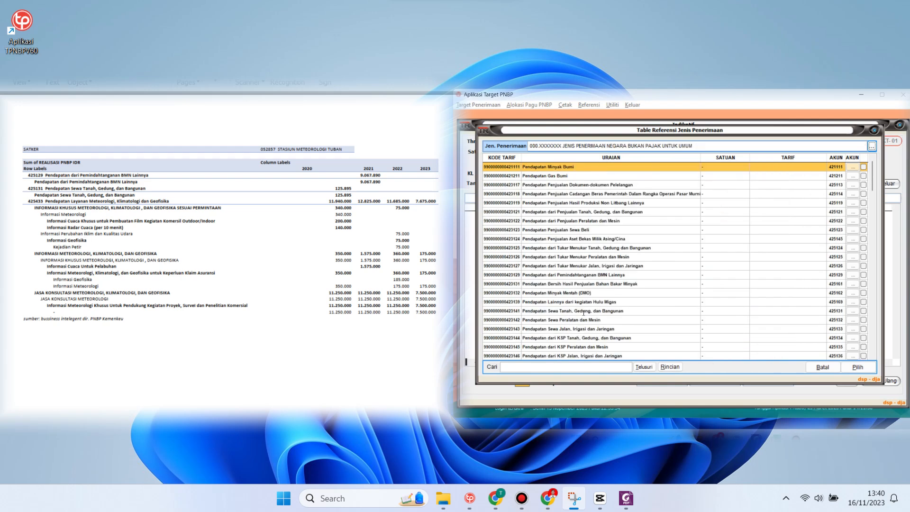
{"action": "left_click", "coordinate": [579, 366]}
{"action": "type", "text": "BMN"}
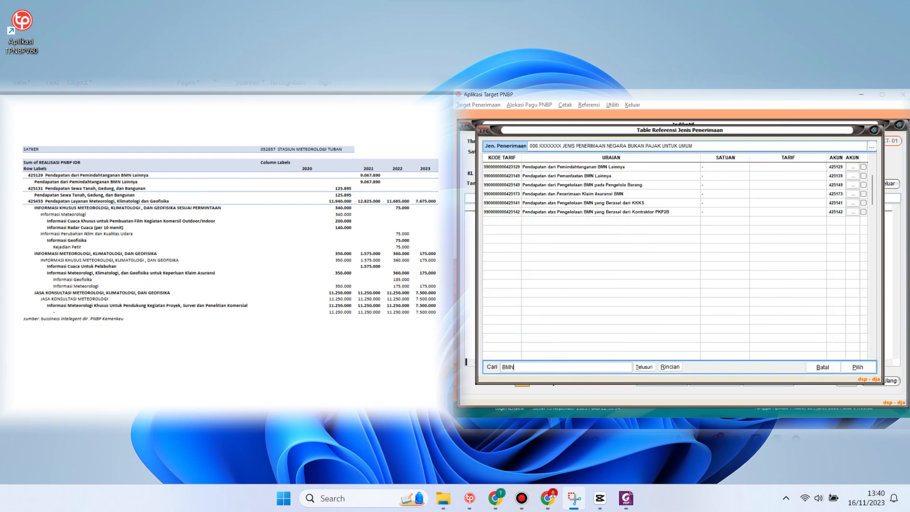
{"action": "left_click", "coordinate": [864, 167]}
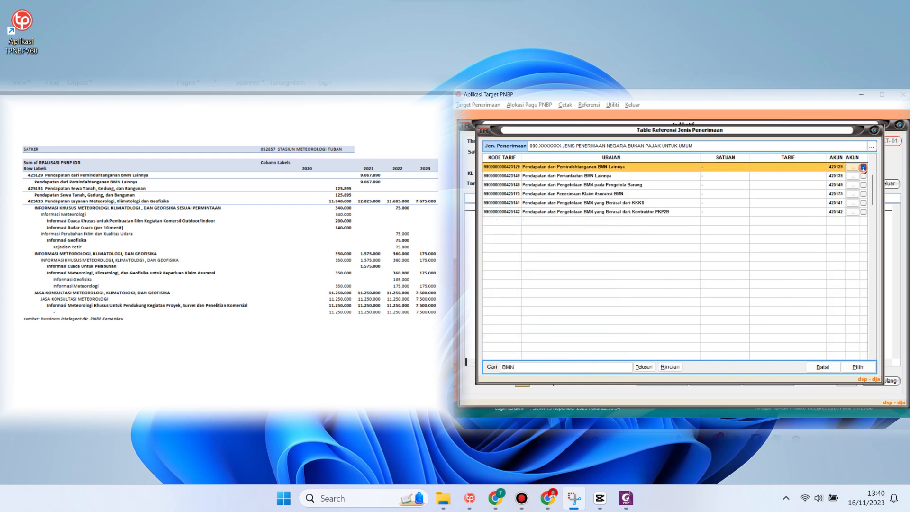
{"action": "double_click", "coordinate": [537, 366]}
{"action": "type", "text": "SEWA"}
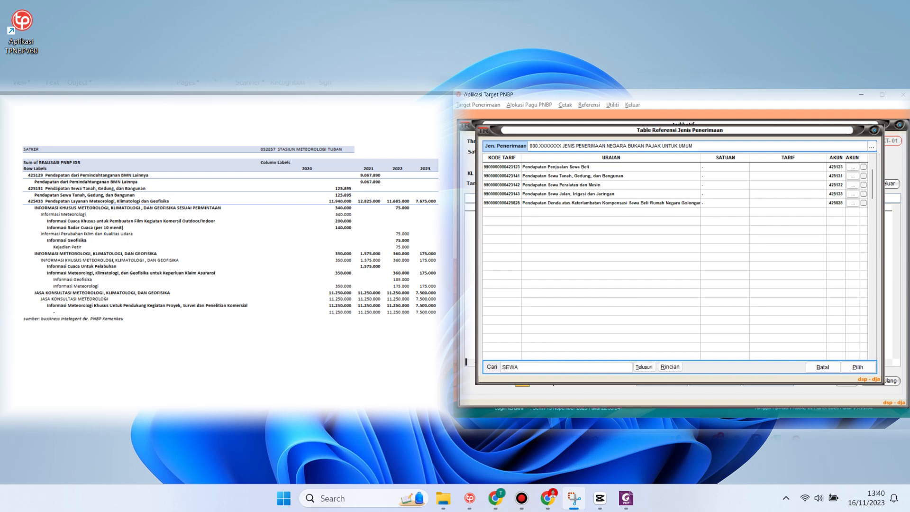
{"action": "left_click", "coordinate": [863, 176]}
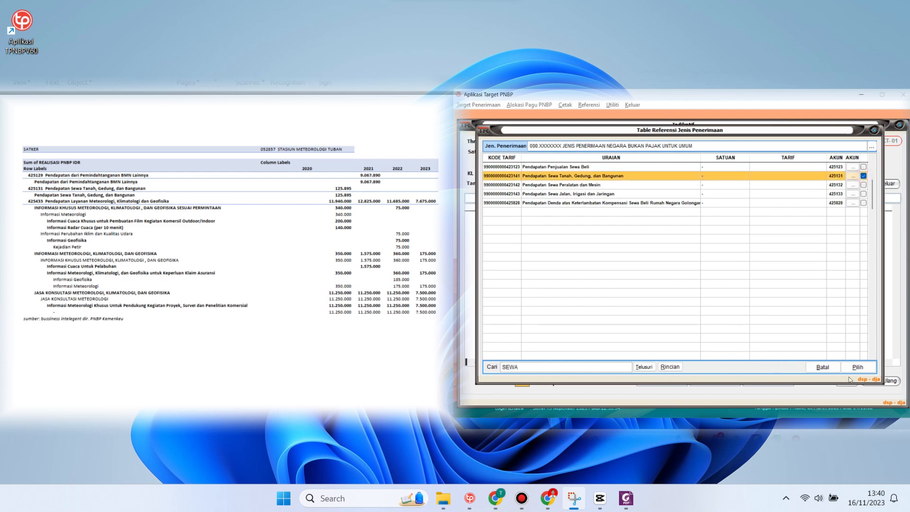
{"action": "left_click", "coordinate": [863, 371]}
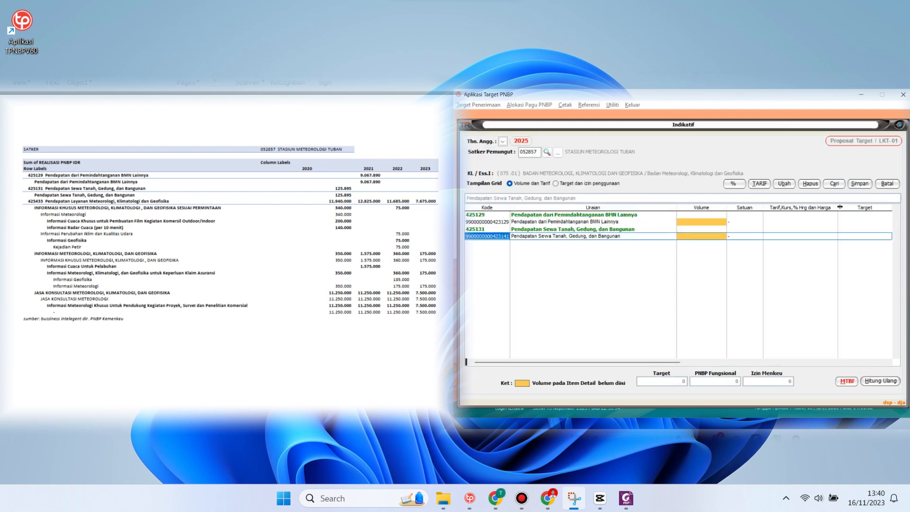
Switch to regulation 075.2018047 and tick the Informasi Meteorologi and Informasi Geofisika tariffs
{"action": "left_click", "coordinate": [767, 185]}
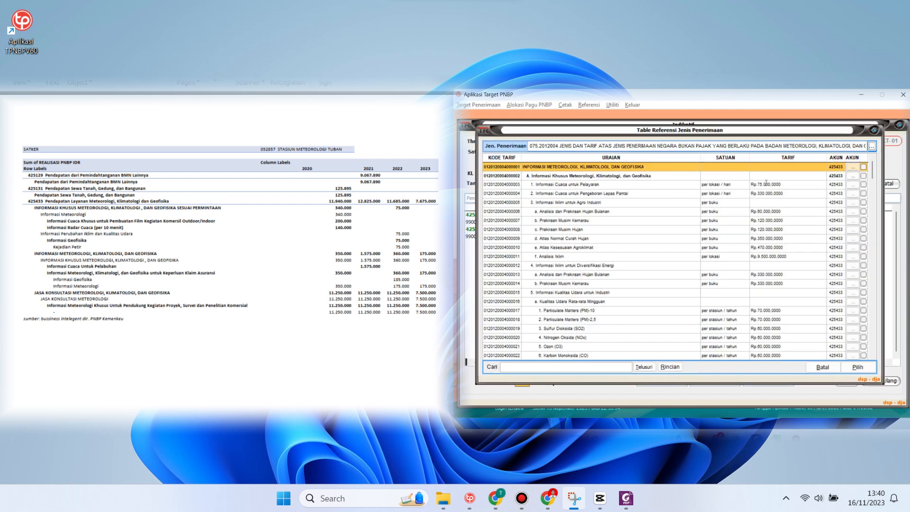
{"action": "left_click", "coordinate": [872, 146]}
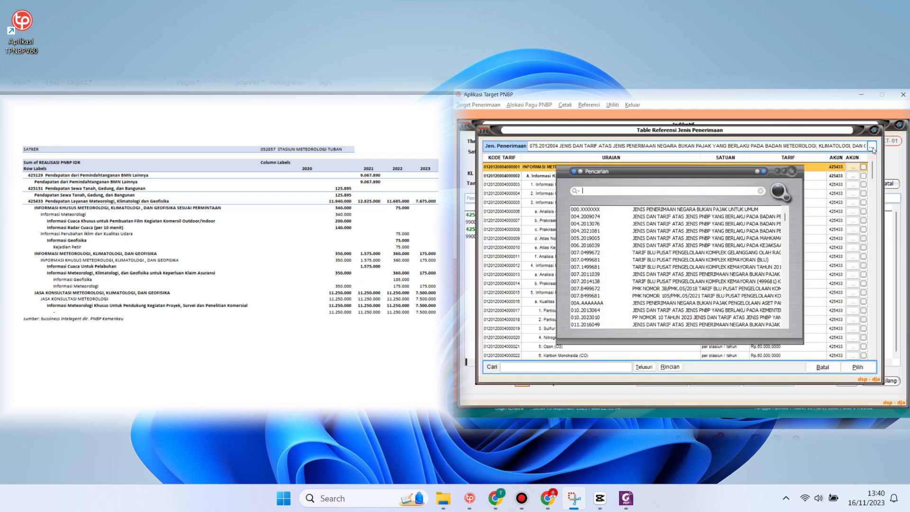
{"action": "type", "text": "badan mete"}
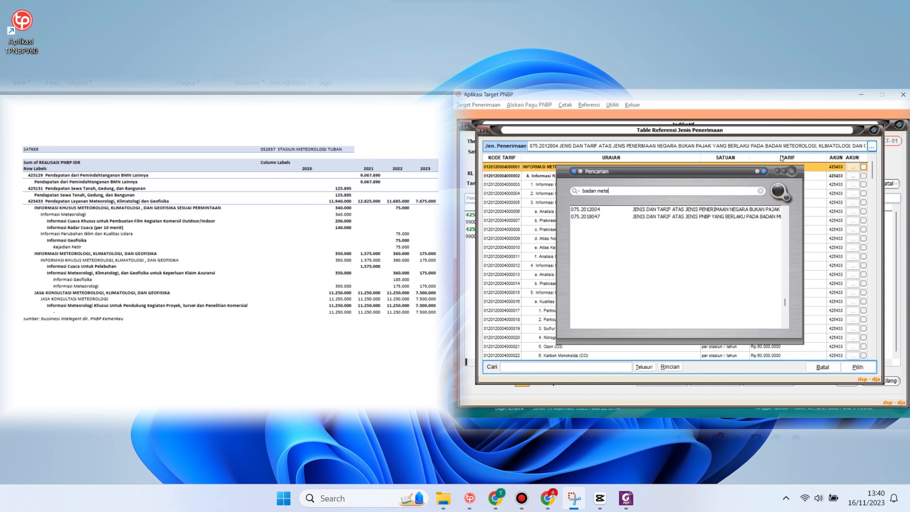
{"action": "double_click", "coordinate": [587, 216]}
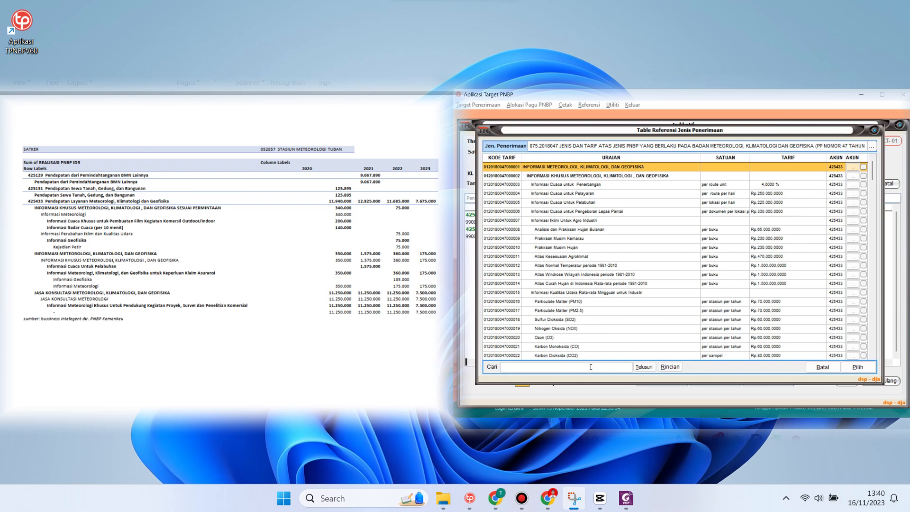
{"action": "type", "text": "ORMASI ME"}
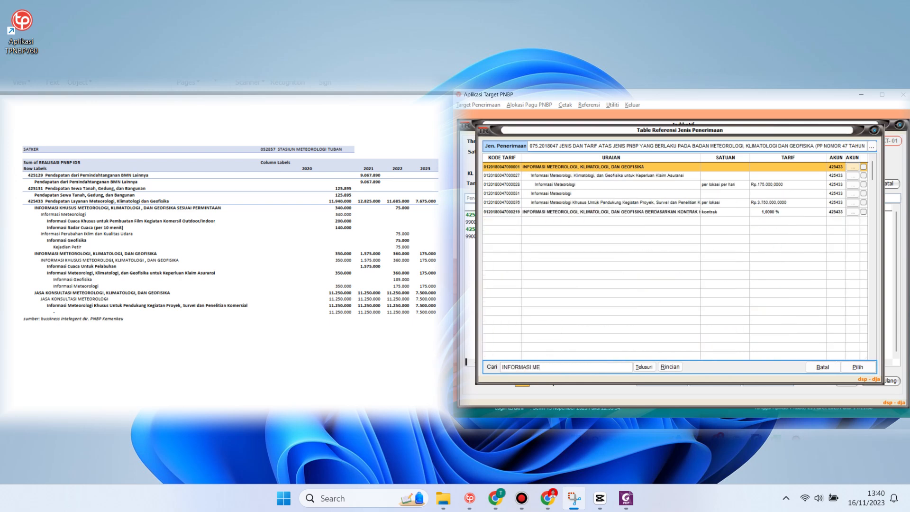
{"action": "left_click", "coordinate": [863, 185]}
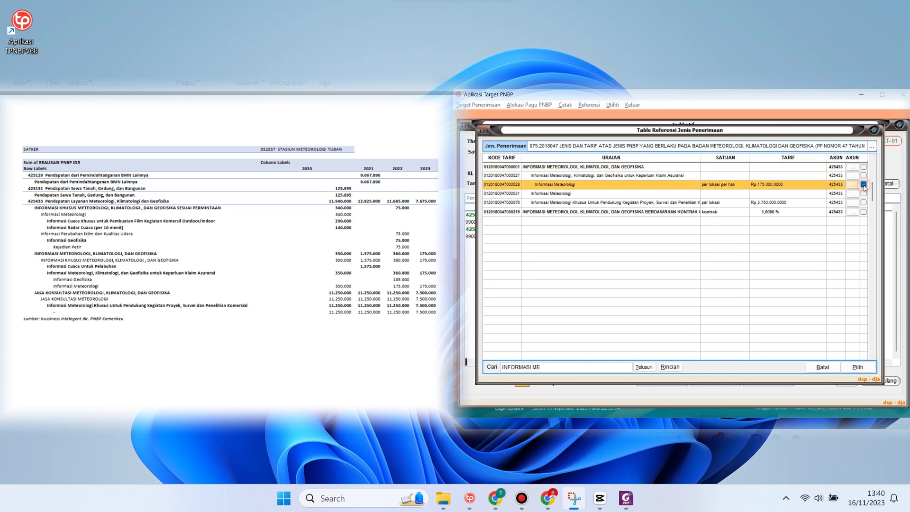
{"action": "left_click_drag", "start_coordinate": [547, 367], "coordinate": [479, 371]}
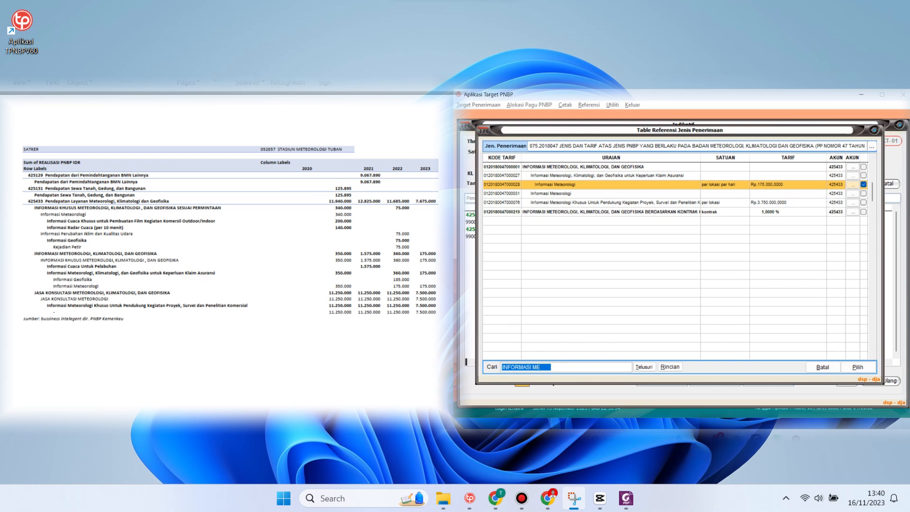
{"action": "type", "text": "INFORMASI GEO"}
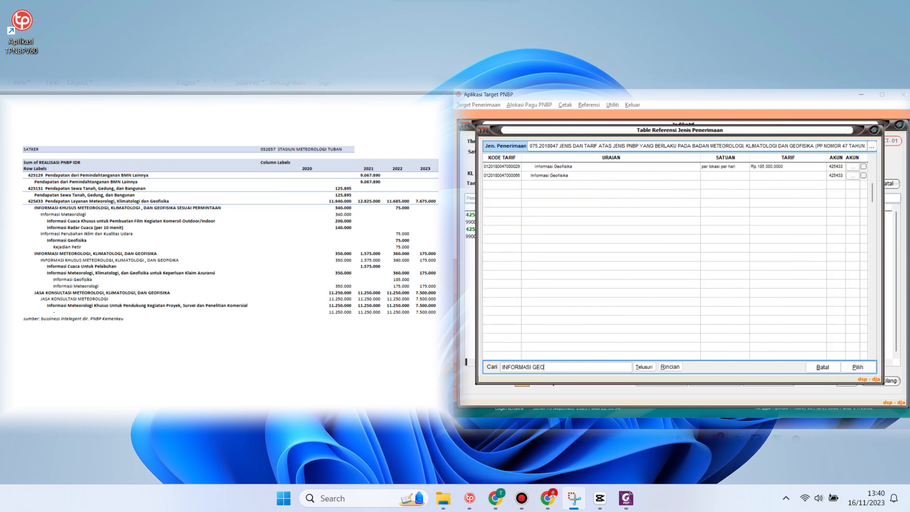
{"action": "left_click", "coordinate": [863, 167]}
Tick the Outdoor/Indoor weather information and Radar Cuaca tariff items
{"action": "left_click_drag", "start_coordinate": [592, 372], "coordinate": [493, 370]}
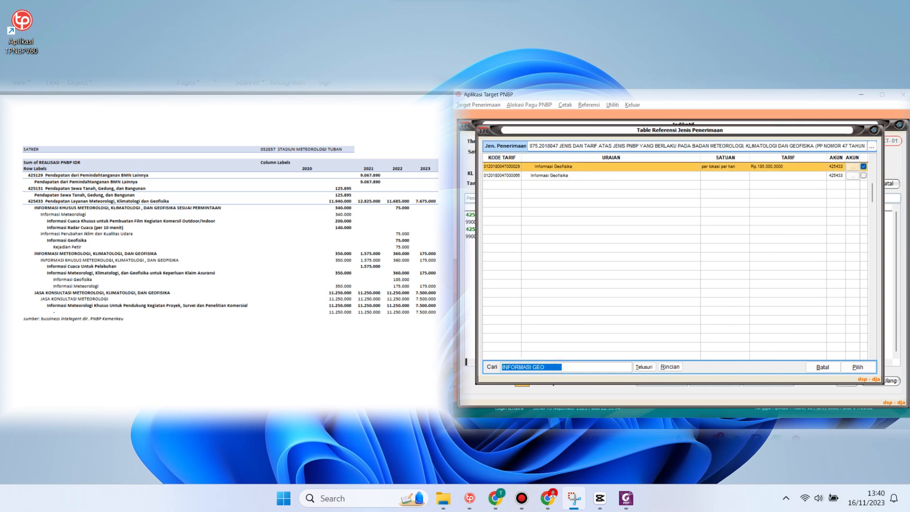
{"action": "type", "text": "OUTD"}
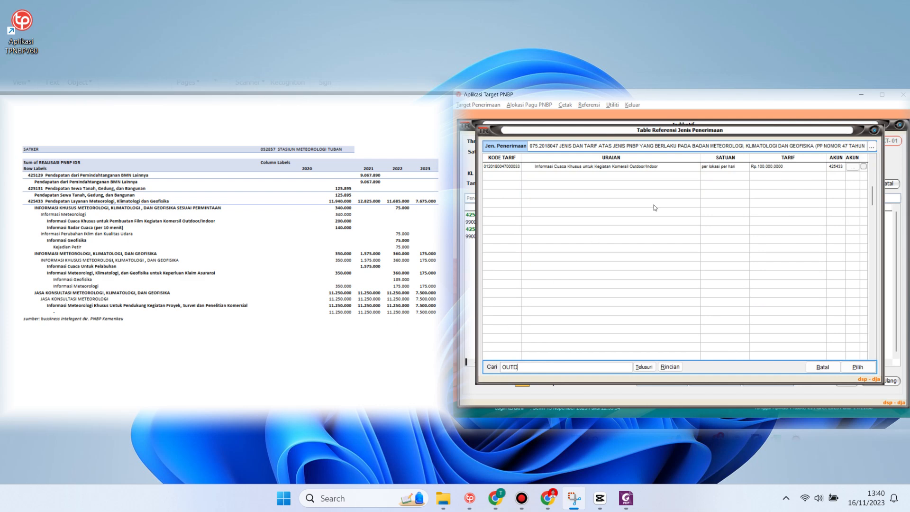
{"action": "left_click", "coordinate": [863, 167]}
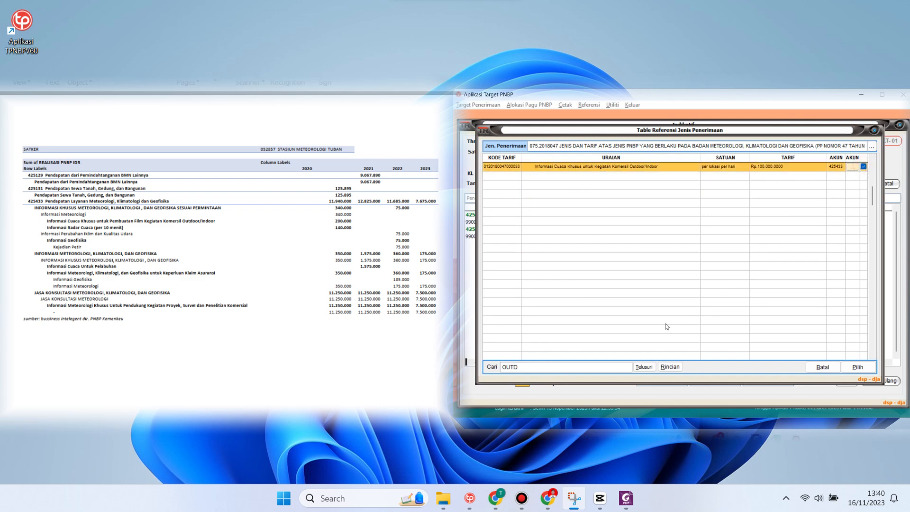
{"action": "left_click_drag", "start_coordinate": [524, 367], "coordinate": [479, 370]}
{"action": "type", "text": "RADAR"}
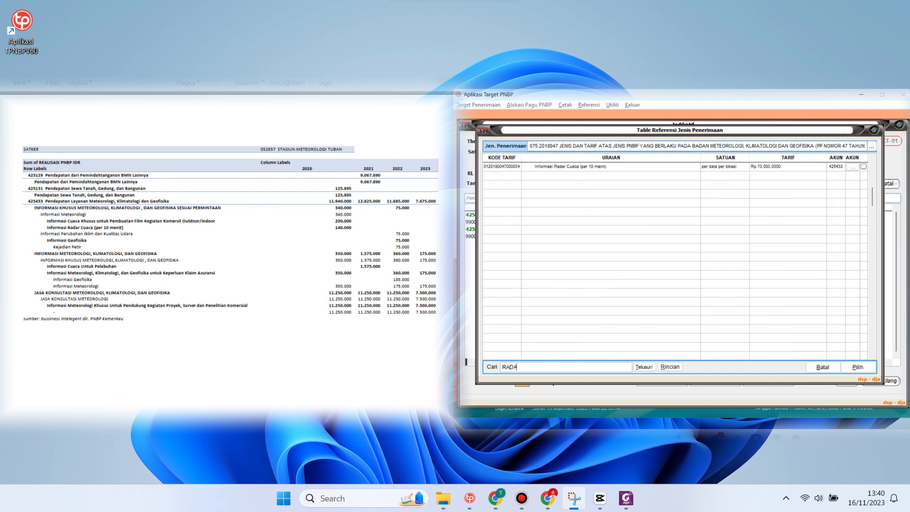
{"action": "left_click", "coordinate": [863, 167]}
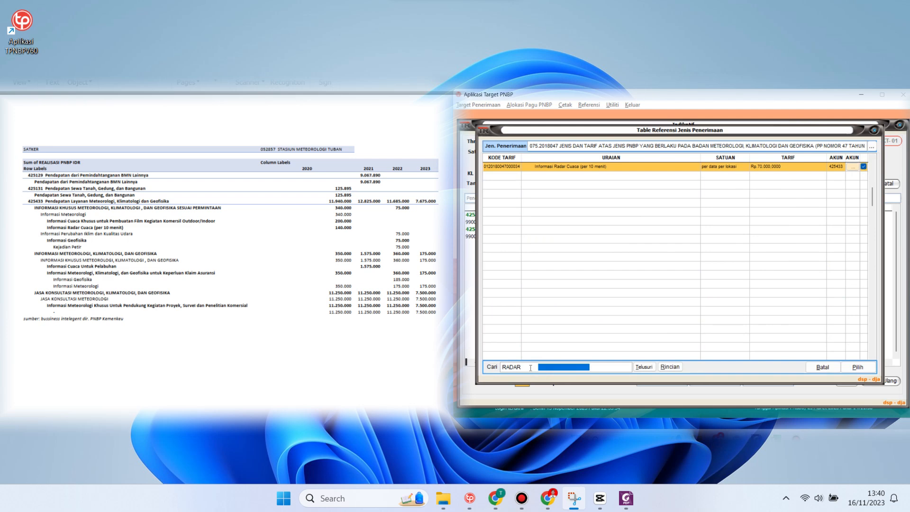
Tick Kejadian Petir and the project-support meteorology tariff, then add the ticked items
{"action": "left_click_drag", "start_coordinate": [543, 371], "coordinate": [467, 371]}
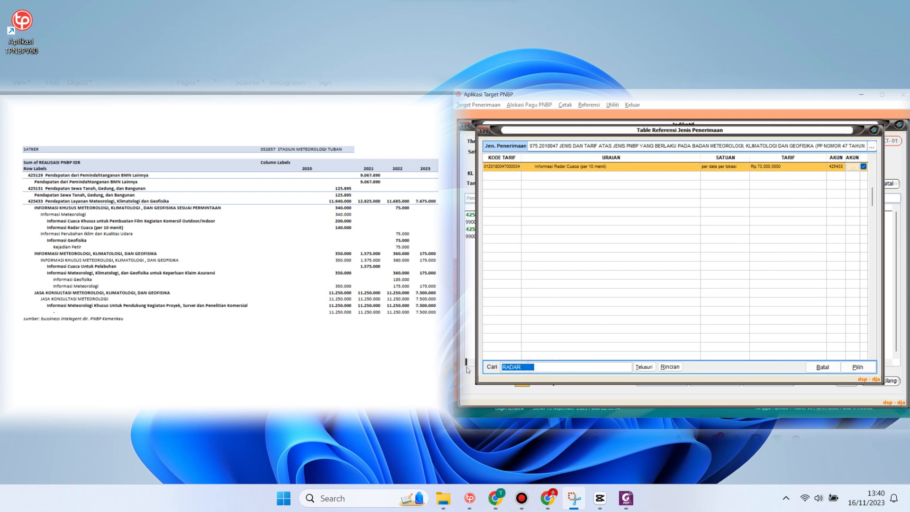
{"action": "type", "text": "PETIR"}
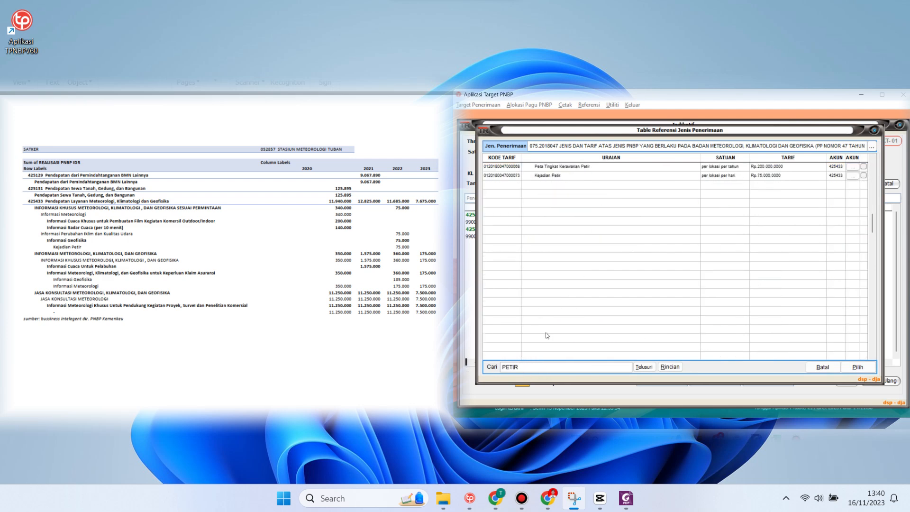
{"action": "left_click", "coordinate": [863, 176]}
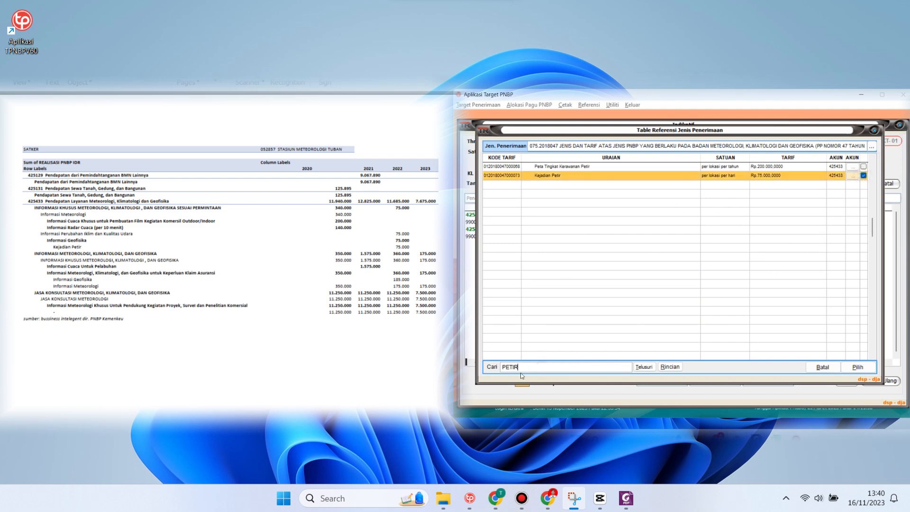
{"action": "left_click_drag", "start_coordinate": [522, 373], "coordinate": [479, 372]}
{"action": "type", "text": "PROYE"}
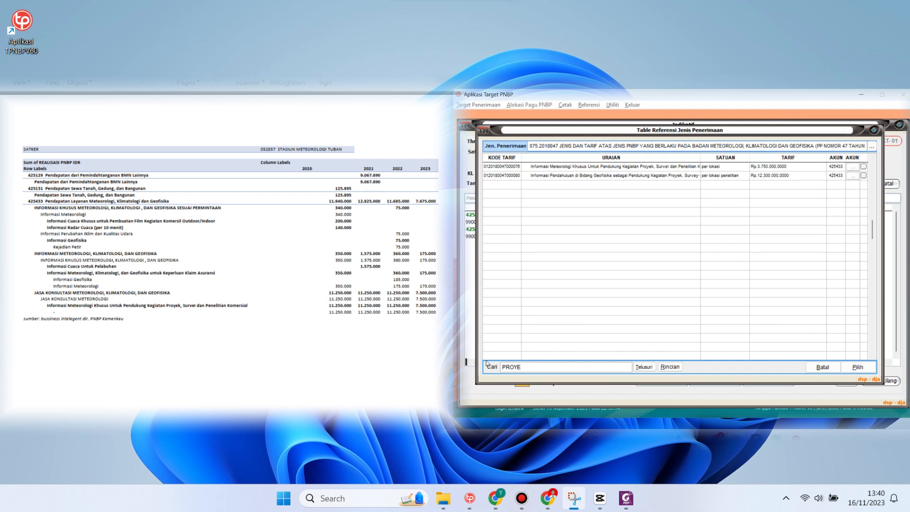
{"action": "left_click", "coordinate": [863, 167]}
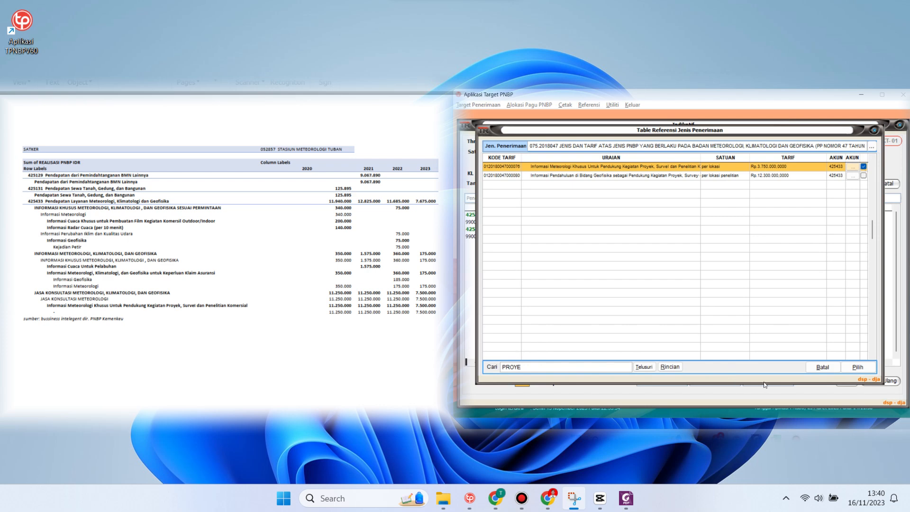
{"action": "left_click", "coordinate": [858, 368]}
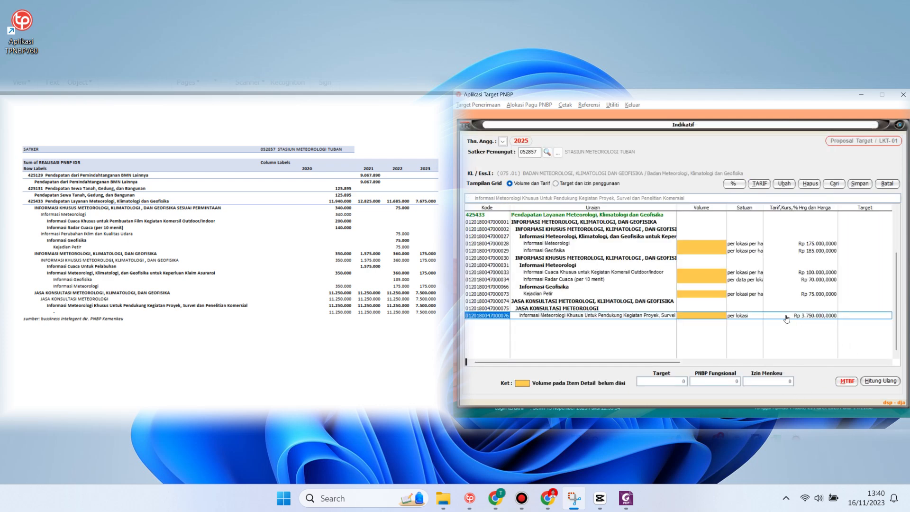
Give Pendapatan dari Pemindahtanganan BMN Lainnya a 10.000.000 tariff, volume 1 per tahun
{"action": "double_click", "coordinate": [708, 221]}
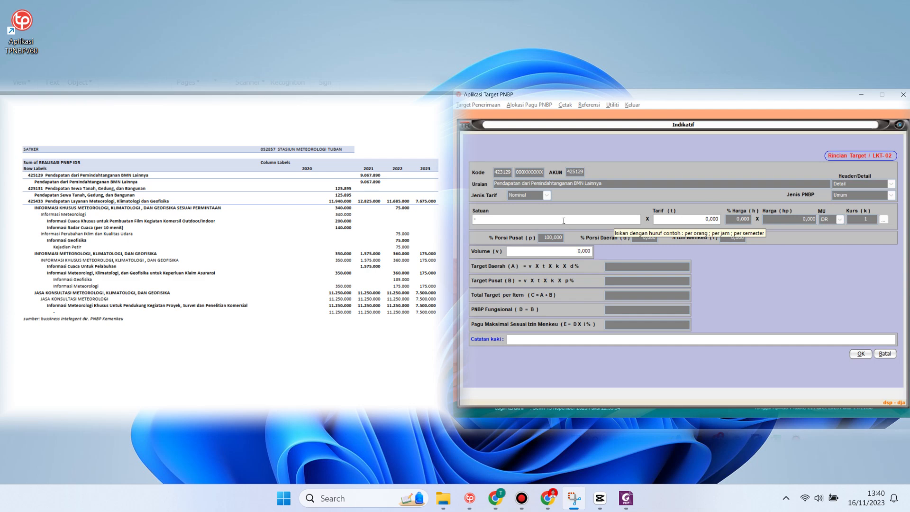
{"action": "type", "text": "per tahun"}
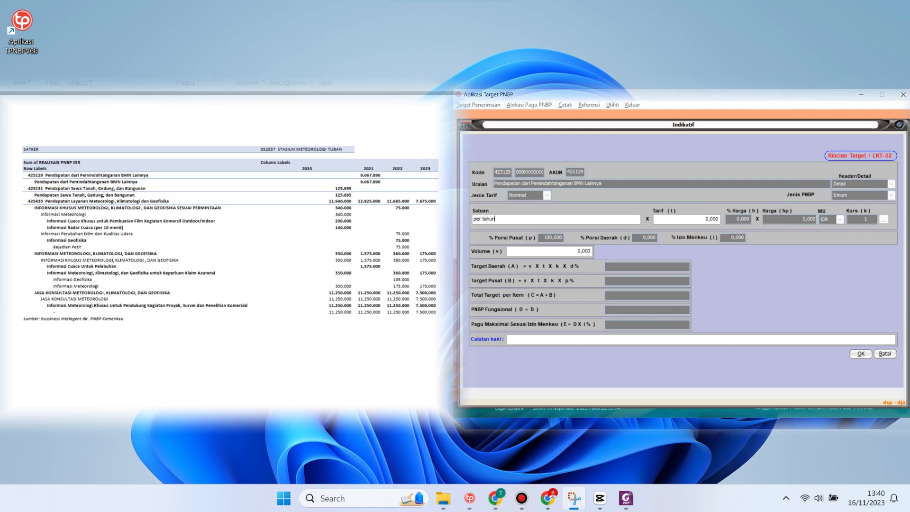
{"action": "key", "text": "Tab"}
{"action": "type", "text": "100.000.00 ,"}
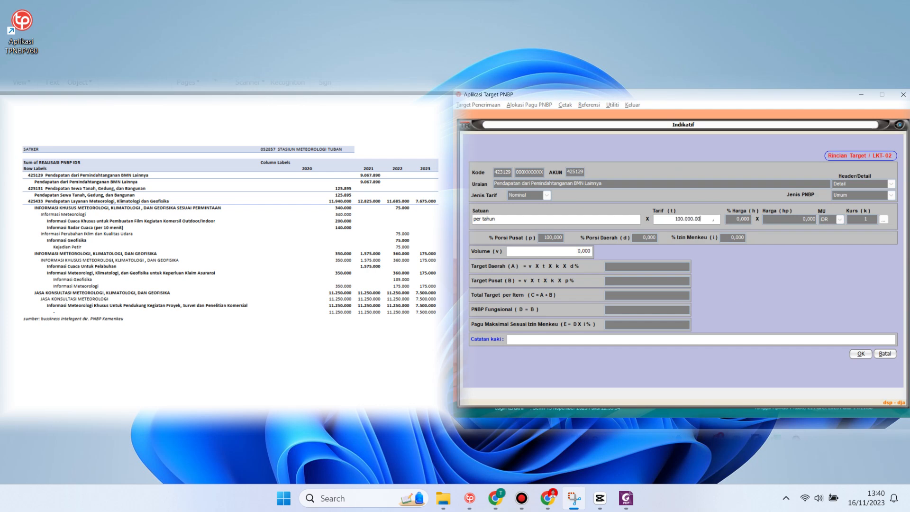
{"action": "key", "text": "Tab"}
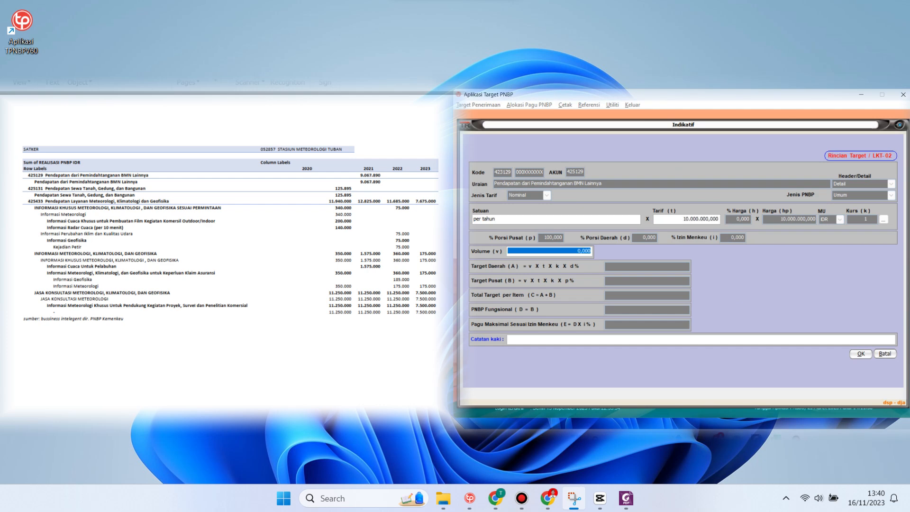
{"action": "type", "text": "1 ,"}
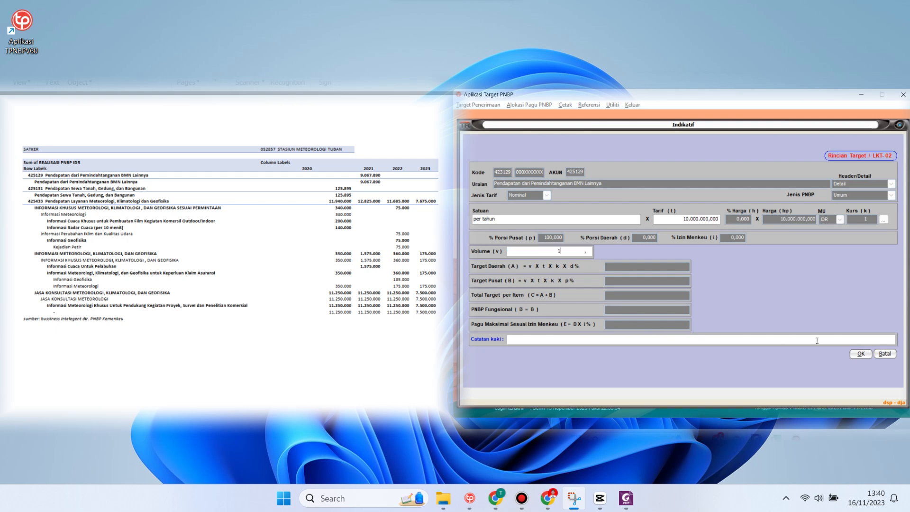
{"action": "left_click", "coordinate": [856, 353]}
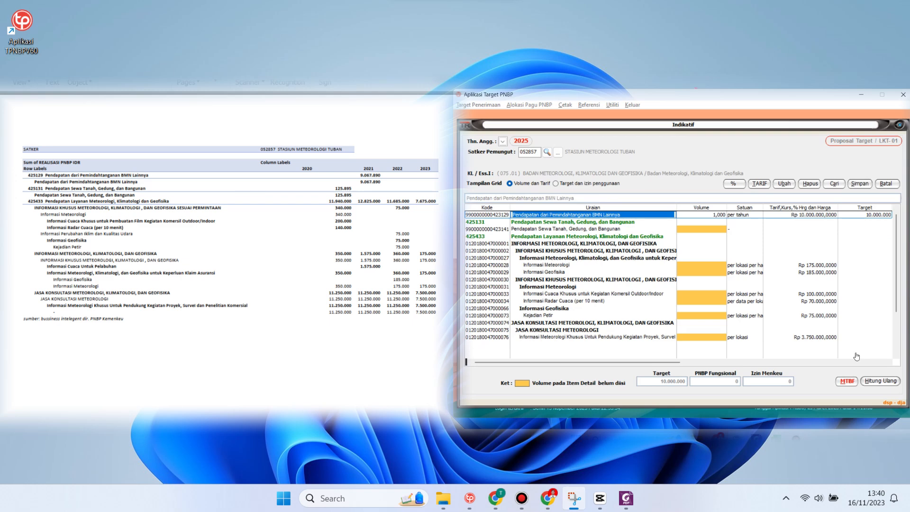
Enter unit 'per tahun' and tariff 150.000 for Sewa Tanah, Gedung, dan Bangunan
{"action": "left_click", "coordinate": [704, 231]}
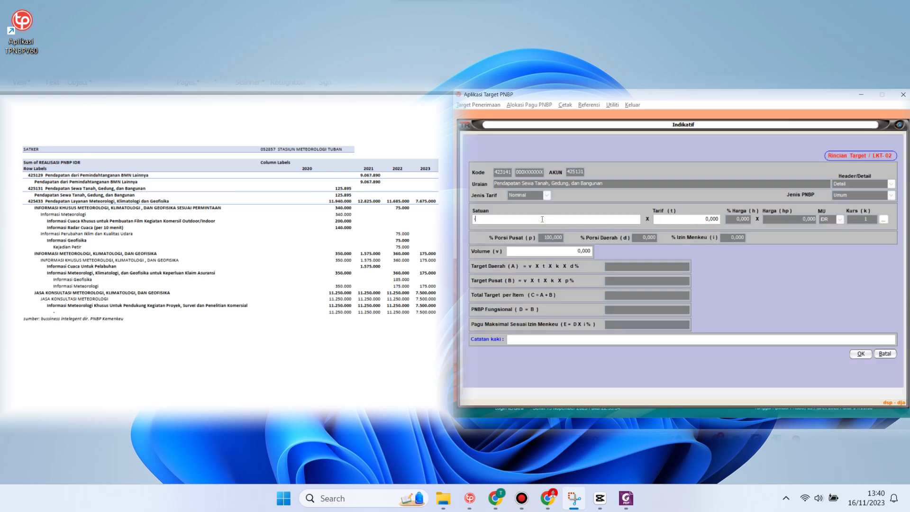
{"action": "type", "text": "per tahun"}
{"action": "key", "text": "Tab"}
{"action": "type", "text": "150.000"}
{"action": "key", "text": "Tab"}
Finish land rent with volume 1, then give Informasi Meteorologi 89,61% Izin Menkeu and volume 5
{"action": "type", "text": "1"}
{"action": "left_click", "coordinate": [861, 354]}
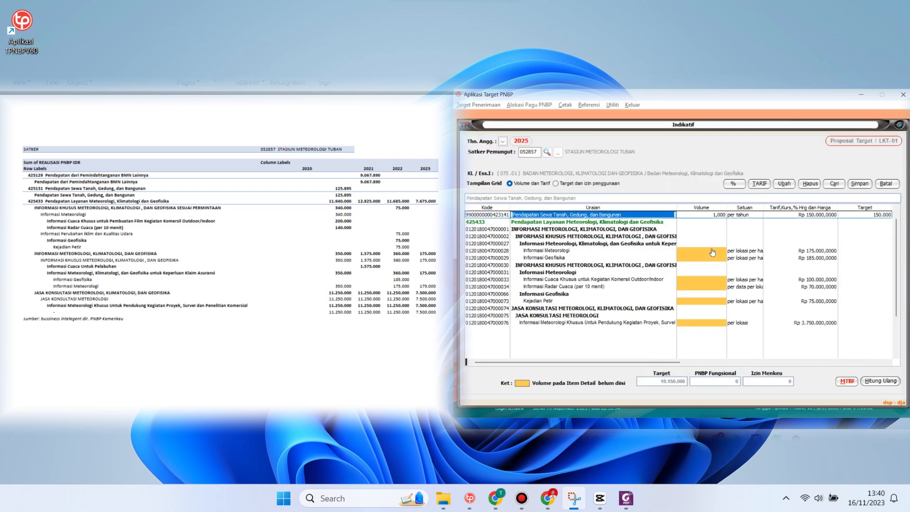
{"action": "double_click", "coordinate": [712, 252]}
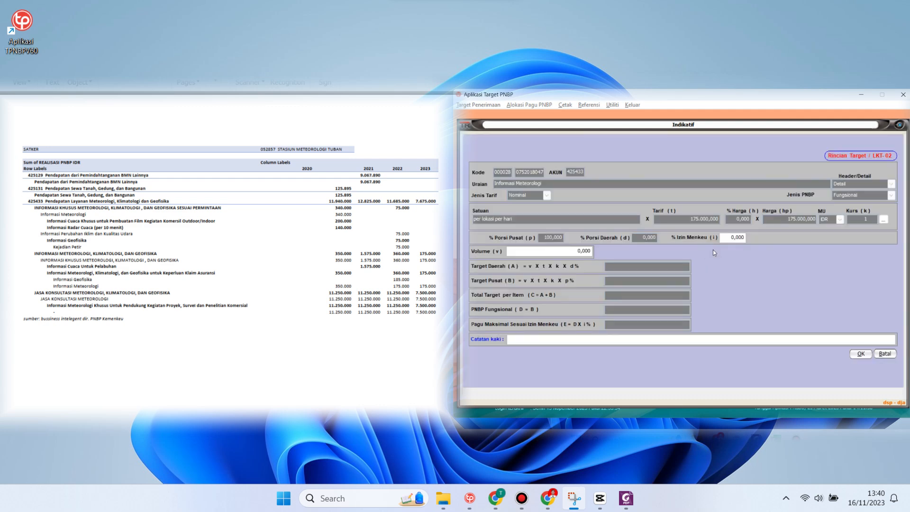
{"action": "left_click_drag", "start_coordinate": [729, 238], "coordinate": [774, 243]}
{"action": "type", "text": "89,61"}
{"action": "key", "text": "Tab"}
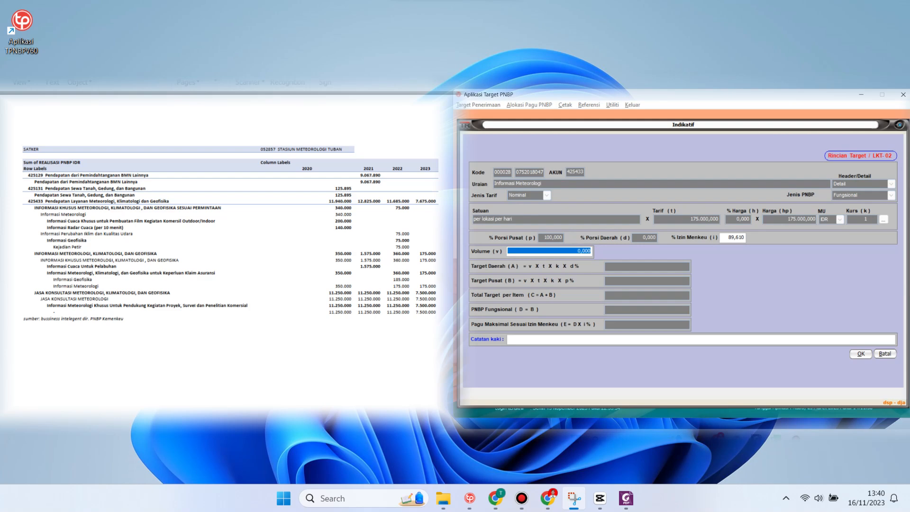
{"action": "type", "text": "5 ,"}
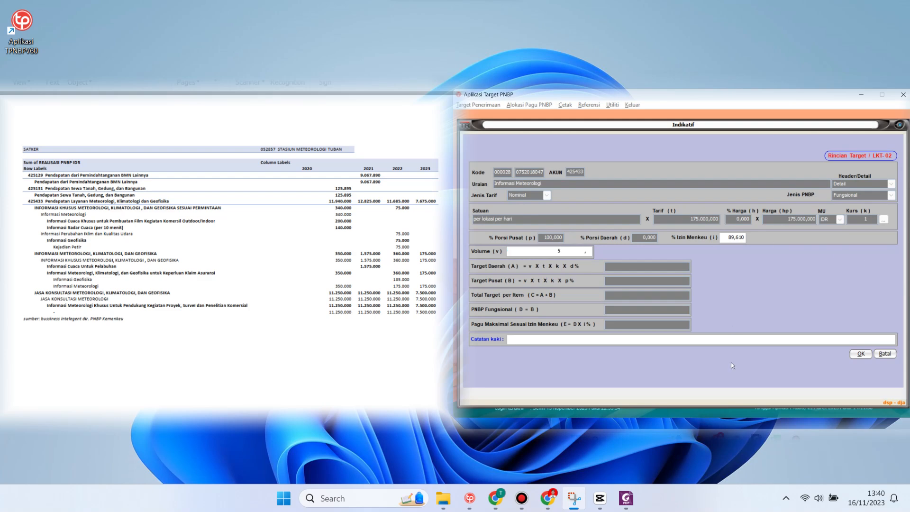
{"action": "left_click", "coordinate": [860, 353]}
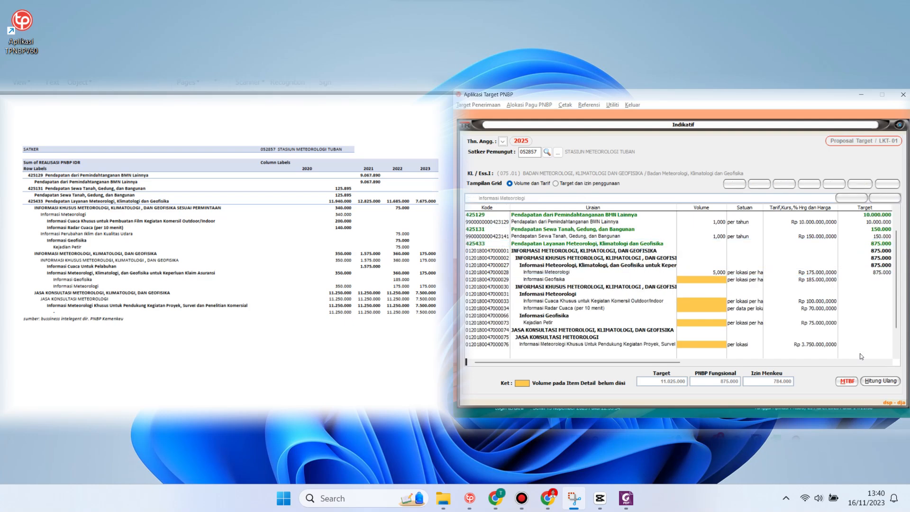
Give Informasi Geofisika 89,61% Izin Menkeu and volume 5
{"action": "double_click", "coordinate": [718, 279]}
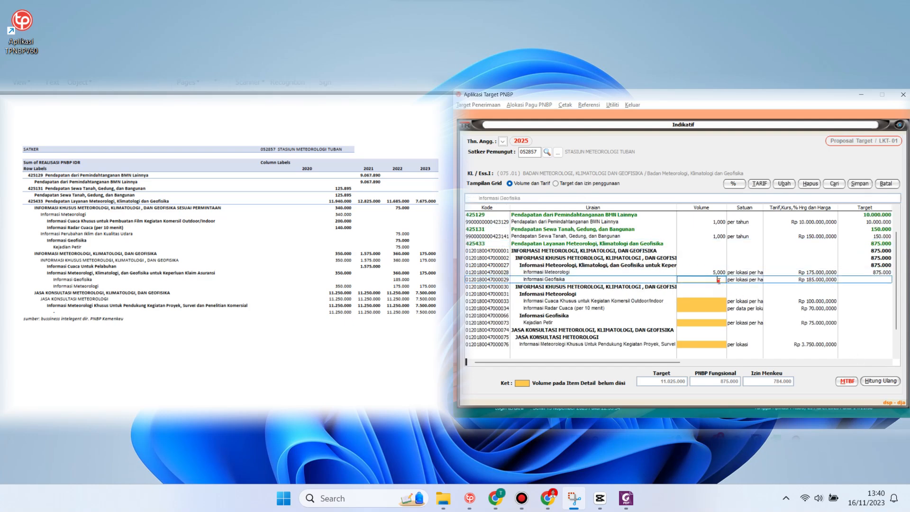
{"action": "left_click", "coordinate": [733, 239]}
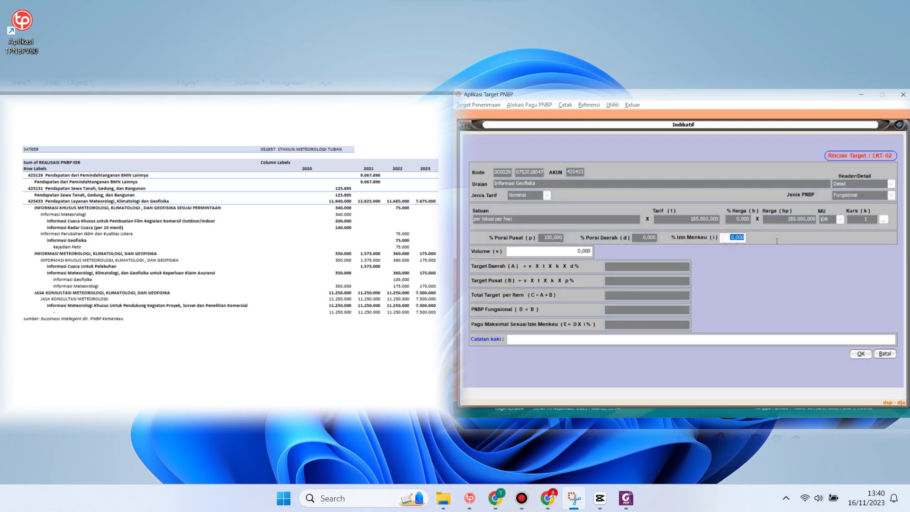
{"action": "type", "text": "89,61"}
{"action": "key", "text": "Tab"}
{"action": "type", "text": "5"}
{"action": "left_click", "coordinate": [860, 354]}
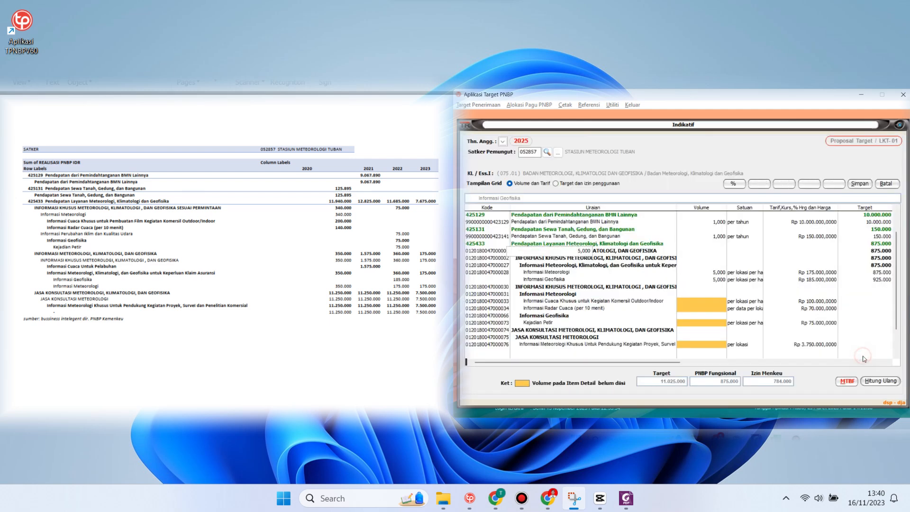
Give the Outdoor/Indoor weather item 89,61% Izin Menkeu and volume 10
{"action": "double_click", "coordinate": [701, 301]}
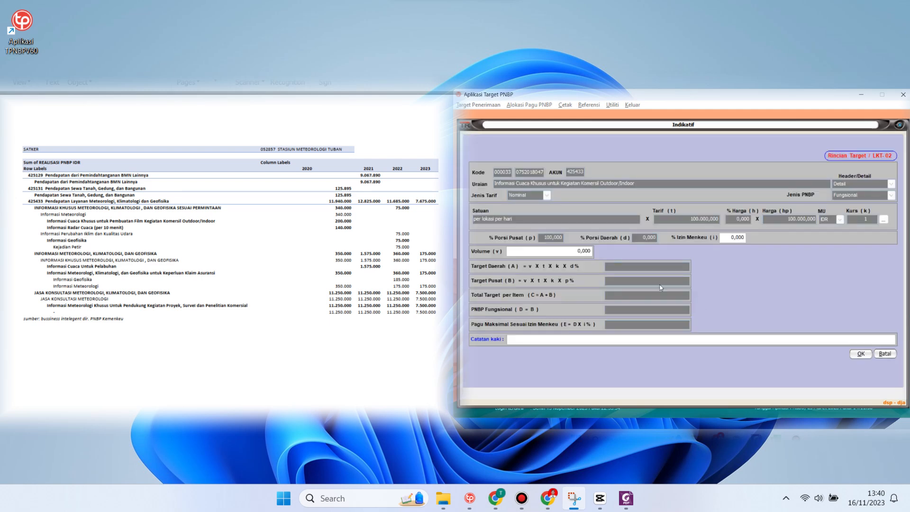
{"action": "left_click", "coordinate": [724, 240]}
{"action": "type", "text": "89,61"}
{"action": "key", "text": "Tab"}
{"action": "type", "text": "10"}
{"action": "left_click", "coordinate": [860, 353]}
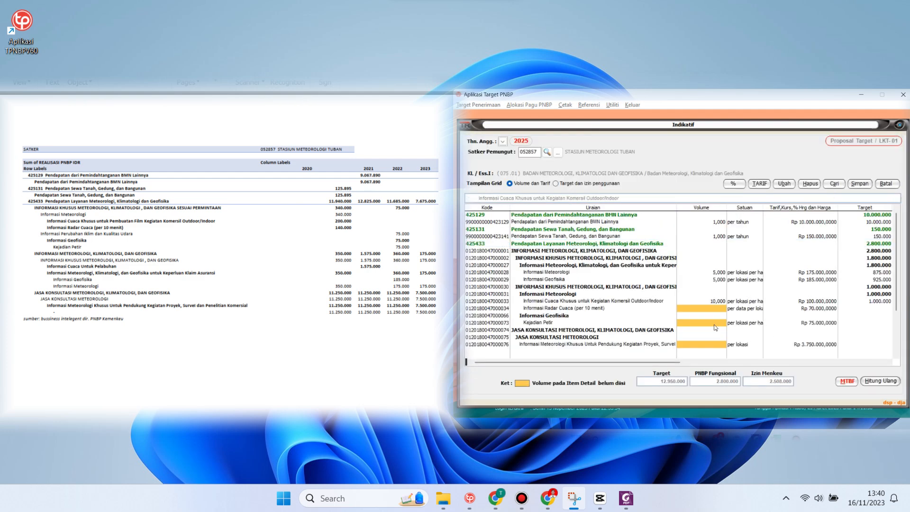
Give Informasi Radar Cuaca 89,61% Izin Menkeu and volume 5
{"action": "double_click", "coordinate": [707, 313]}
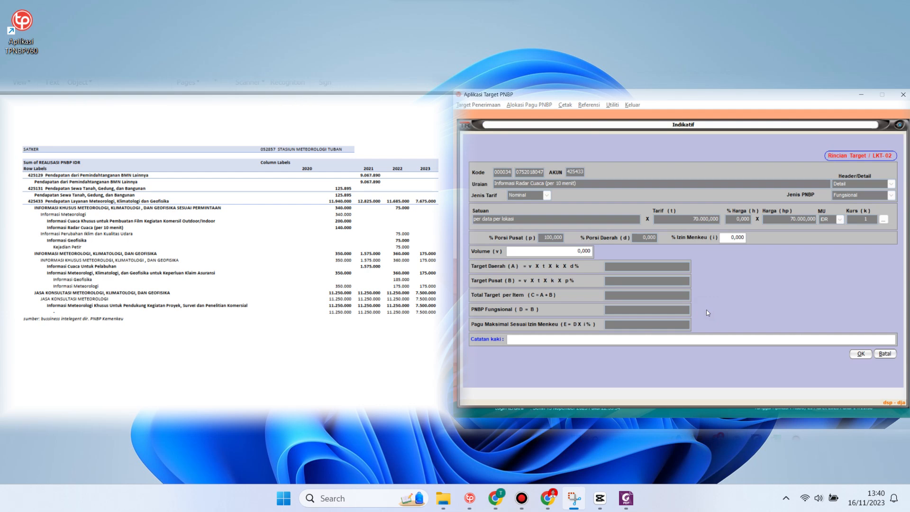
{"action": "left_click", "coordinate": [732, 237]}
{"action": "type", "text": "89,61"}
{"action": "key", "text": "Tab"}
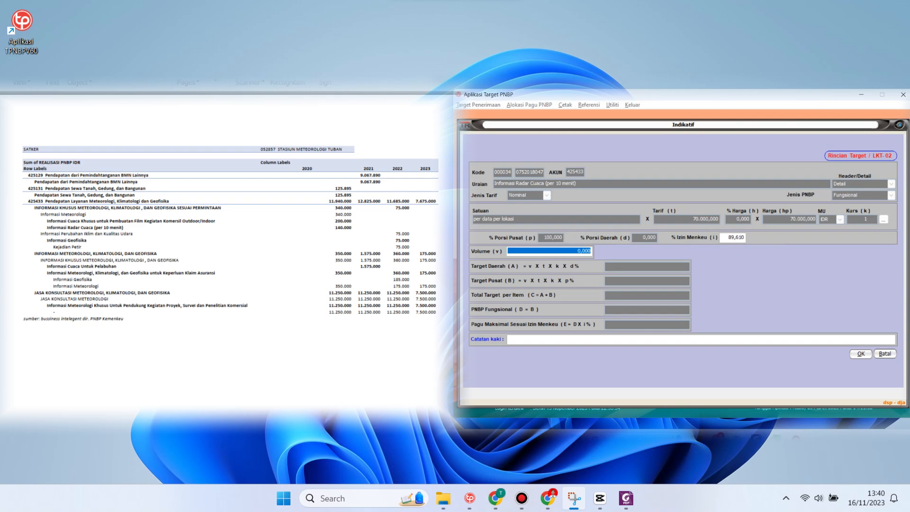
{"action": "type", "text": "5 ,"}
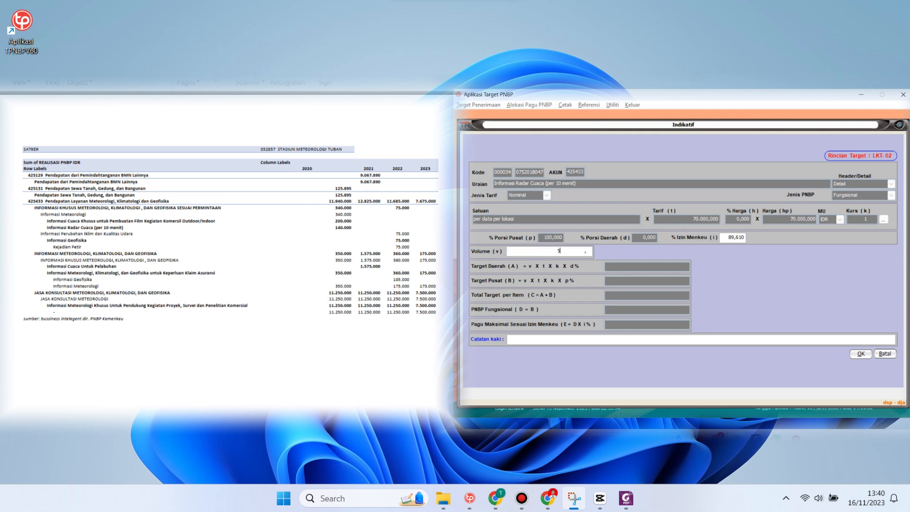
{"action": "key", "text": "Tab"}
{"action": "key", "text": "Return"}
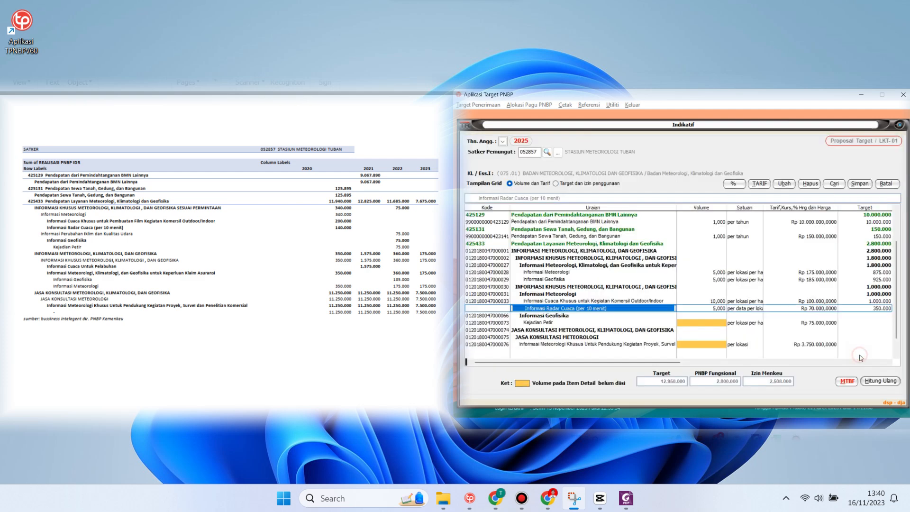
Give Kejadian Petir 89,61% Izin Menkeu and volume 10
{"action": "left_click", "coordinate": [714, 322]}
{"action": "double_click", "coordinate": [714, 322]}
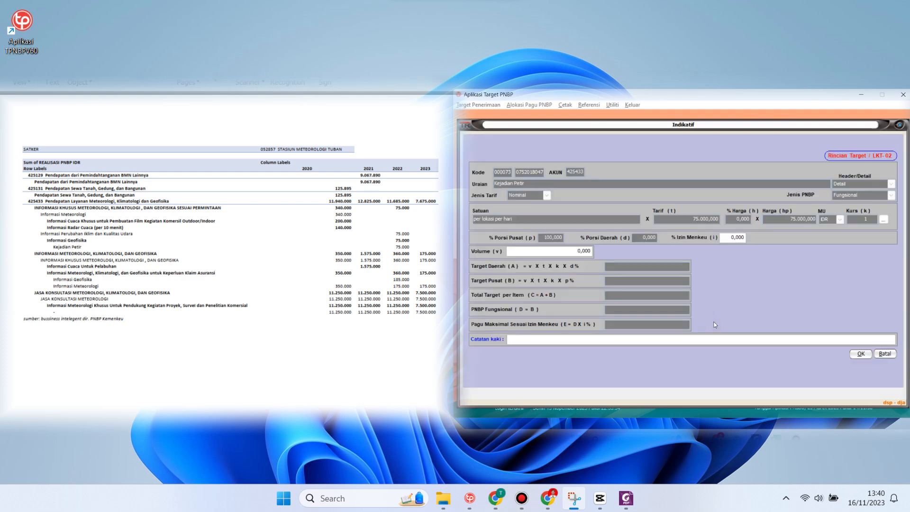
{"action": "left_click", "coordinate": [728, 237]}
{"action": "type", "text": "89,61"}
{"action": "key", "text": "Return"}
{"action": "type", "text": "10"}
{"action": "left_click", "coordinate": [859, 354]}
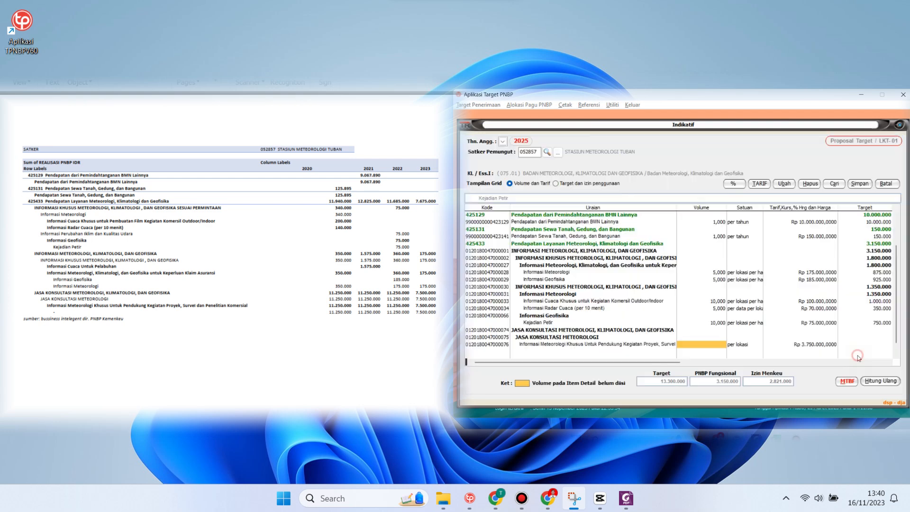
Give the project-support item 89,61% Izin Menkeu and volume 2
{"action": "left_click", "coordinate": [704, 345]}
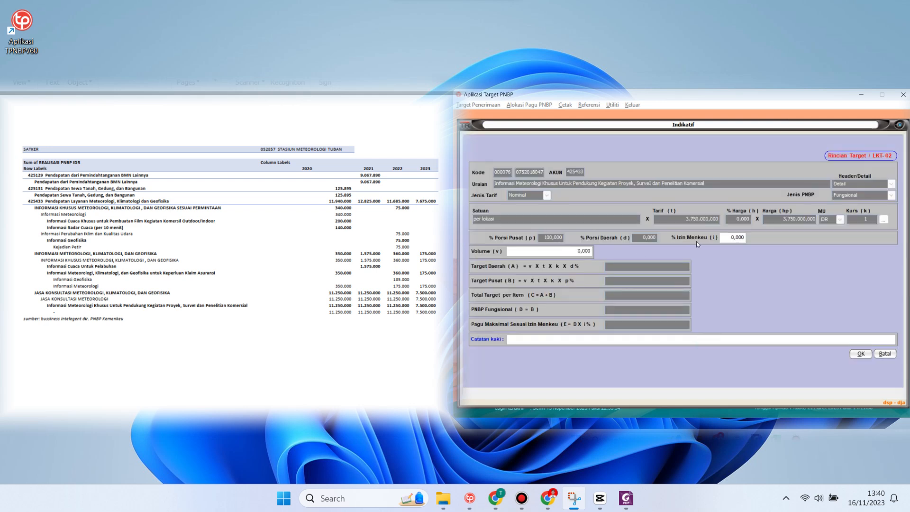
{"action": "left_click", "coordinate": [734, 238]}
{"action": "type", "text": "89,610"}
{"action": "key", "text": "Tab"}
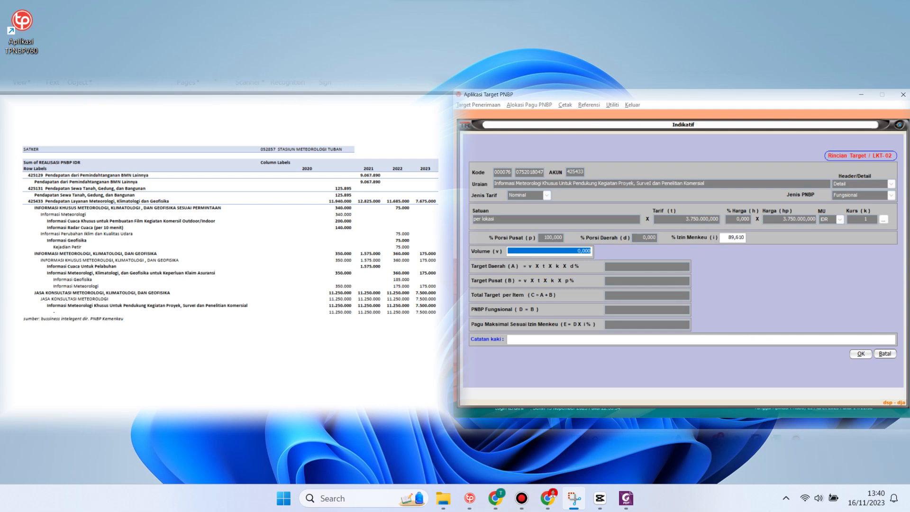
{"action": "type", "text": "2 ,"}
{"action": "left_click", "coordinate": [861, 353]}
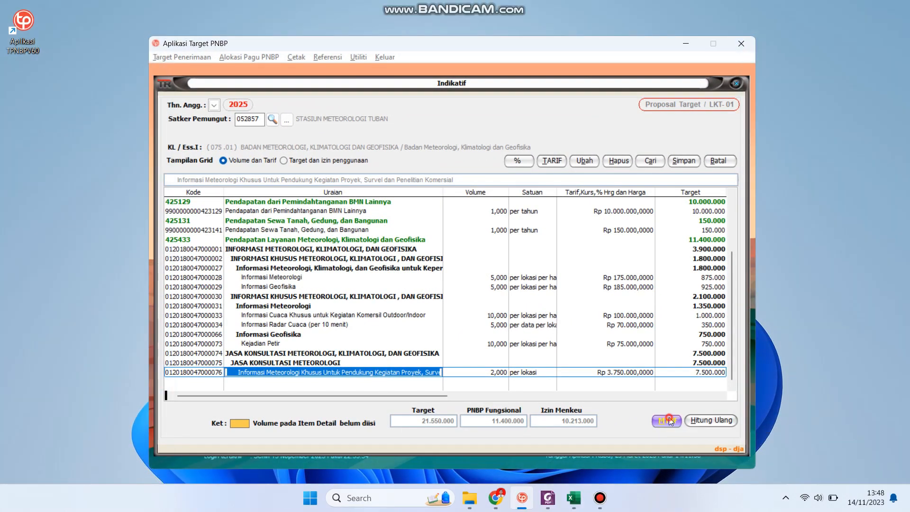
In the MTBF table, copy akun 425129's 10.000.000.000 into 2026, 2027 and 2028
{"action": "left_click", "coordinate": [666, 420]}
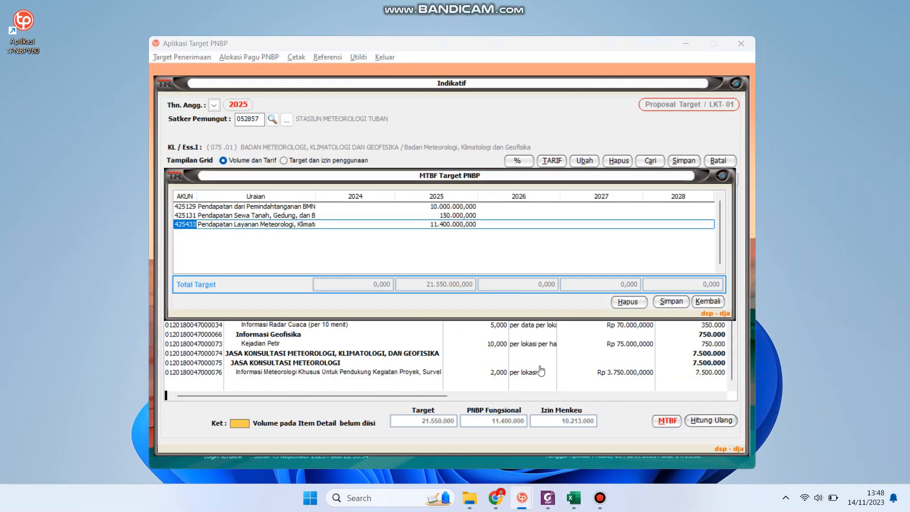
{"action": "left_click", "coordinate": [444, 207]}
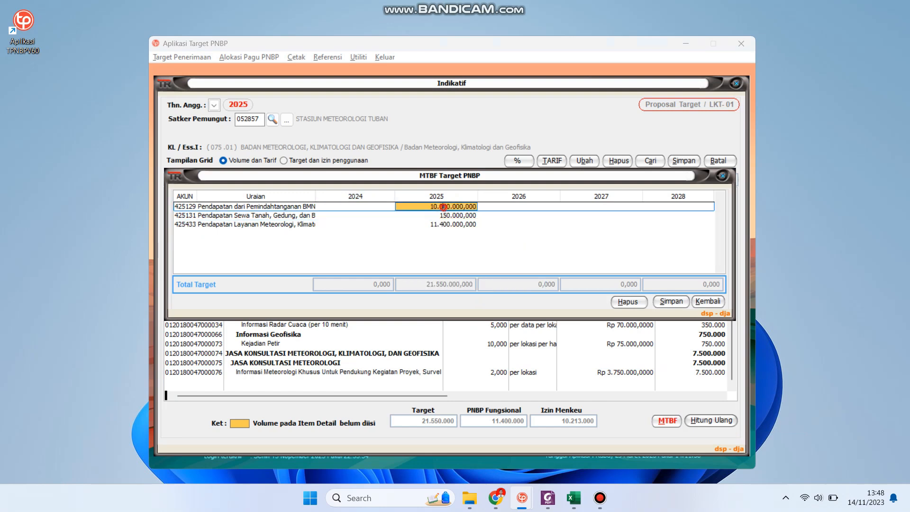
{"action": "left_click_drag", "start_coordinate": [427, 207], "coordinate": [474, 206]}
{"action": "key", "text": "ctrl+c"}
{"action": "key", "text": "Tab"}
{"action": "key", "text": "ctrl+a"}
{"action": "key", "text": "ctrl+v"}
{"action": "left_click", "coordinate": [593, 206]}
{"action": "key", "text": "ctrl+v"}
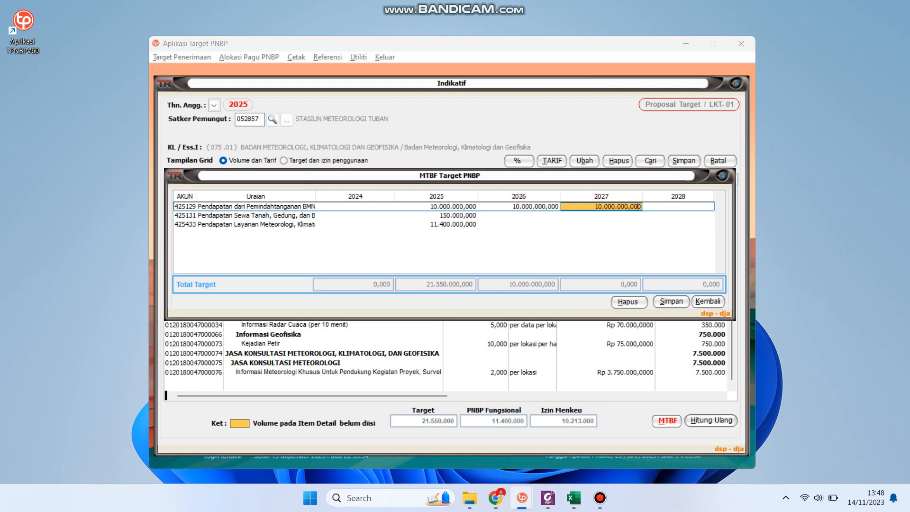
{"action": "left_click", "coordinate": [664, 207]}
{"action": "key", "text": "ctrl+v"}
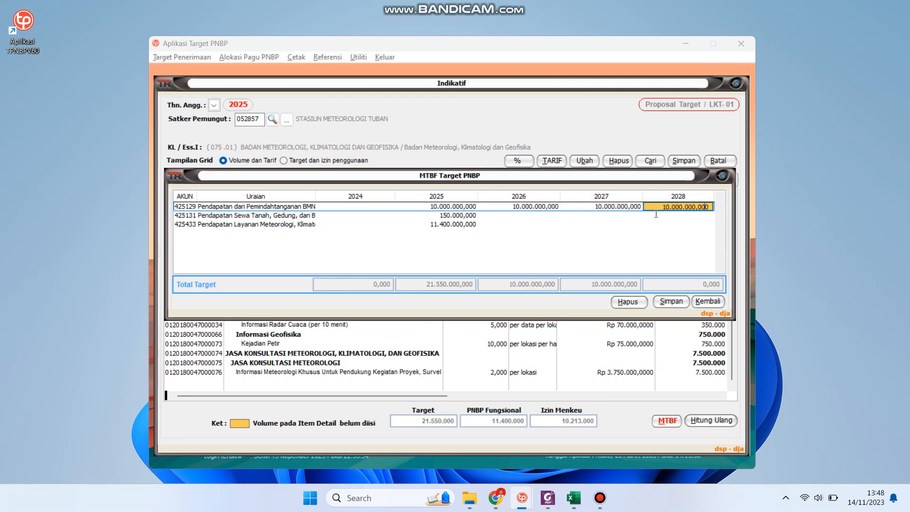
Copy akun 425131's 150.000.000 into 2026, 2027 and 2028
{"action": "left_click", "coordinate": [438, 215]}
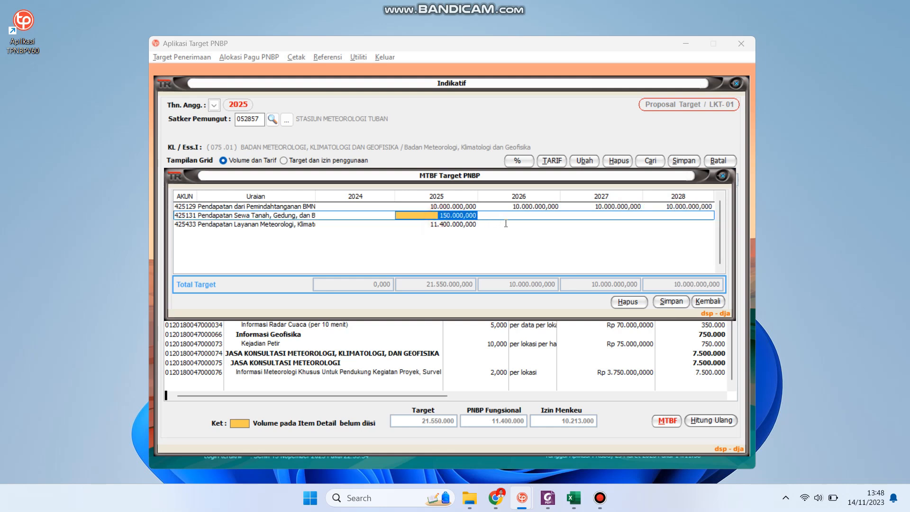
{"action": "left_click", "coordinate": [527, 222]}
{"action": "type", "text": "150.000,000"}
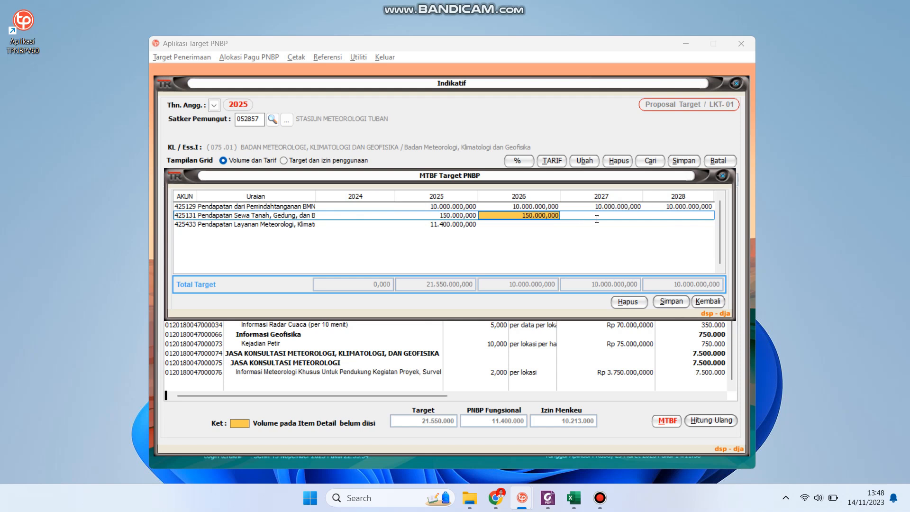
{"action": "left_click", "coordinate": [596, 219]}
{"action": "type", "text": "150.000,000"}
{"action": "left_click", "coordinate": [675, 219]}
{"action": "type", "text": "150.000,000"}
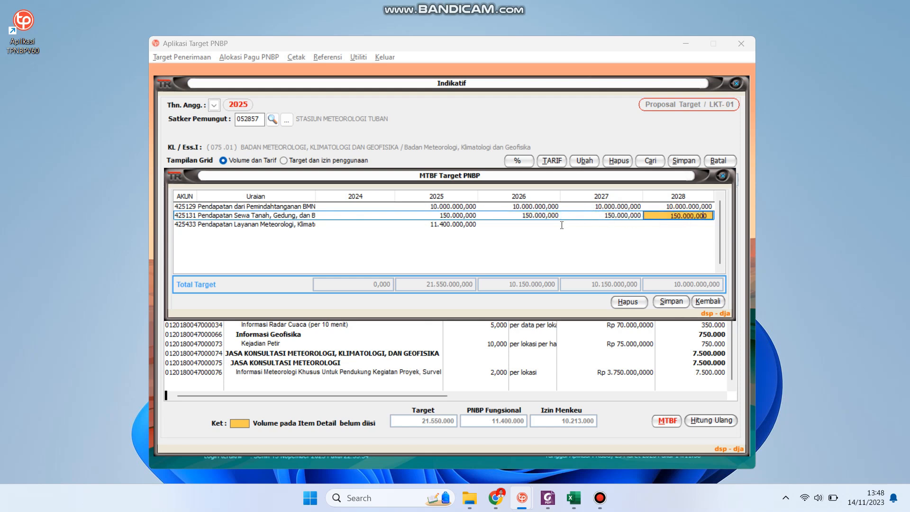
Copy akun 425433's 2025 amount into 2026 and 2027, with 2028 set to 114.000.000
{"action": "left_click", "coordinate": [476, 225]}
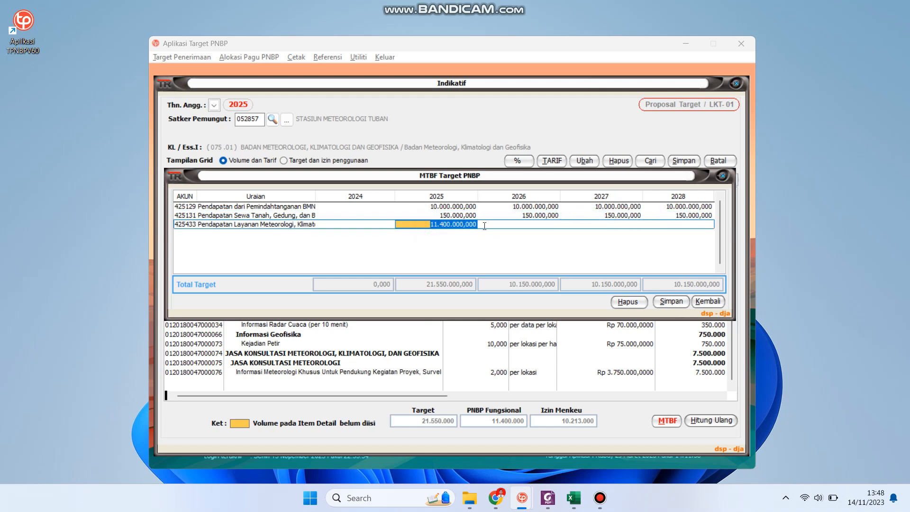
{"action": "left_click", "coordinate": [512, 225]}
{"action": "type", "text": "11.400.000,000"}
{"action": "left_click", "coordinate": [608, 226]}
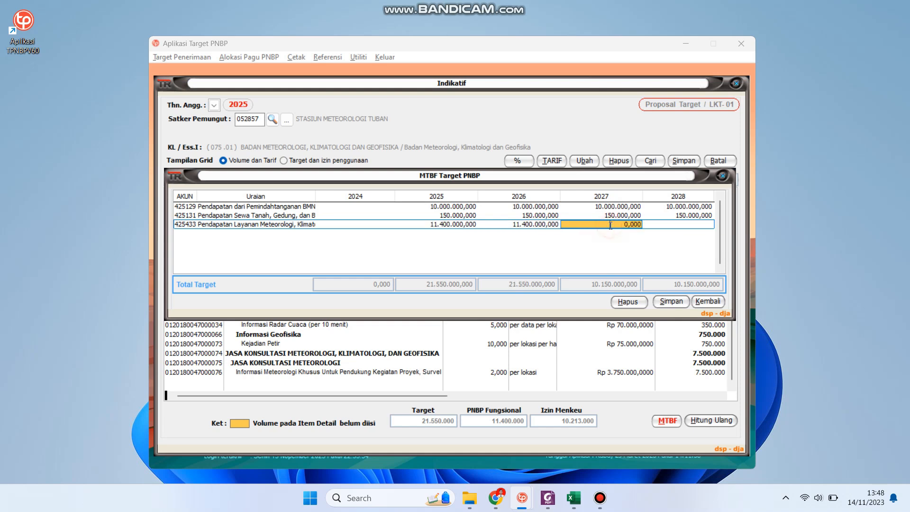
{"action": "type", "text": "11.400.000,000"}
{"action": "left_click", "coordinate": [673, 225]}
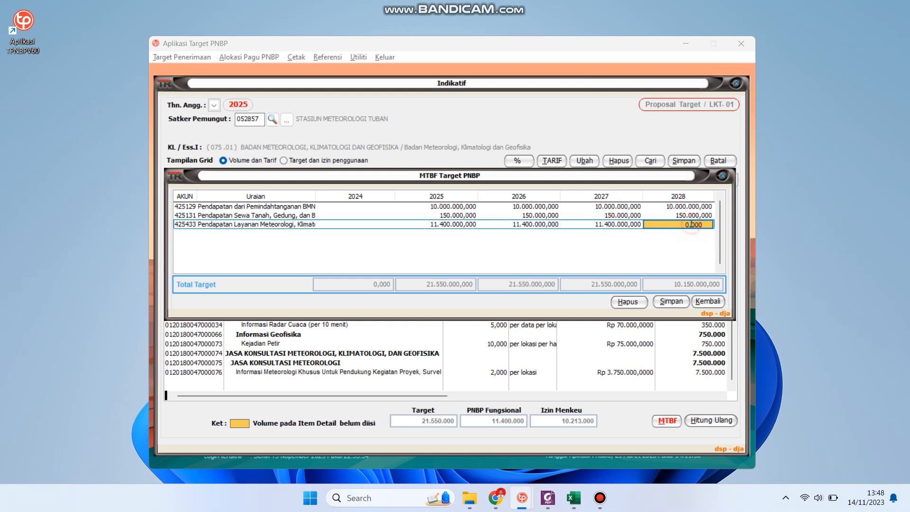
{"action": "type", "text": "114.000,000"}
Save the MTBF targets and close the Indikatif screen
{"action": "left_click", "coordinate": [673, 301]}
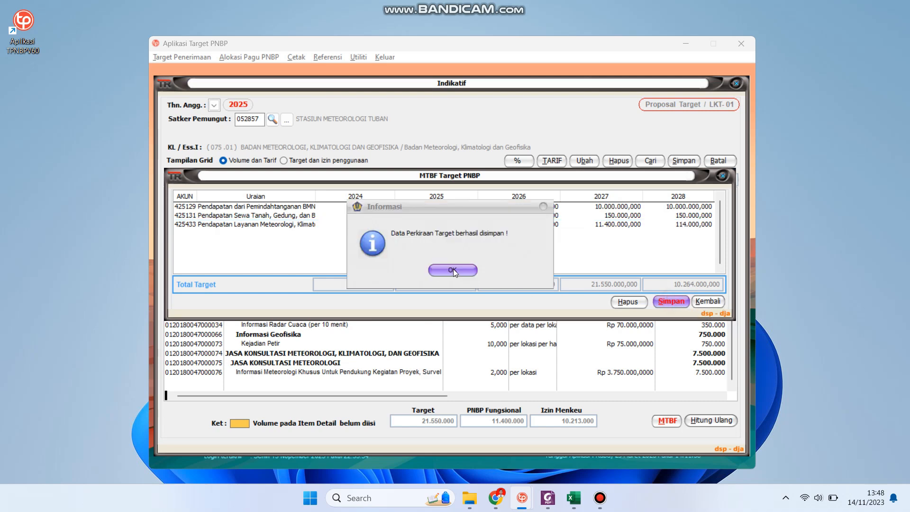
{"action": "left_click", "coordinate": [453, 269]}
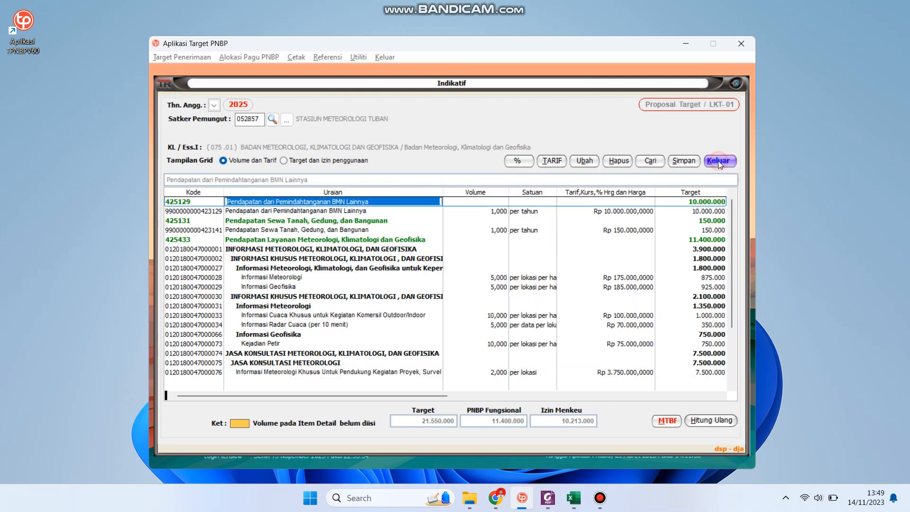
{"action": "left_click", "coordinate": [718, 160]}
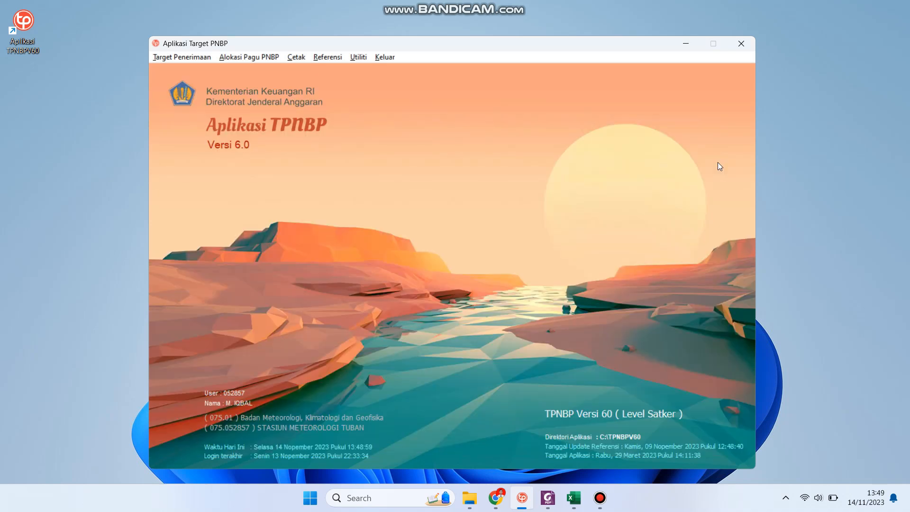
Open Rencana Penerimaan PNBP with target type 1 Indikatif and Satker Stasiun Meteorologi Tuban
{"action": "left_click", "coordinate": [184, 55]}
{"action": "left_click", "coordinate": [188, 141]}
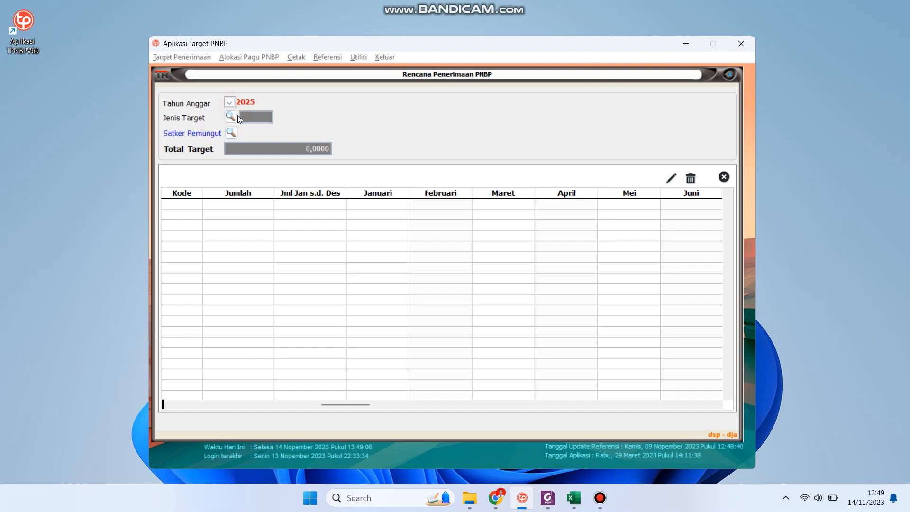
{"action": "left_click", "coordinate": [232, 118]}
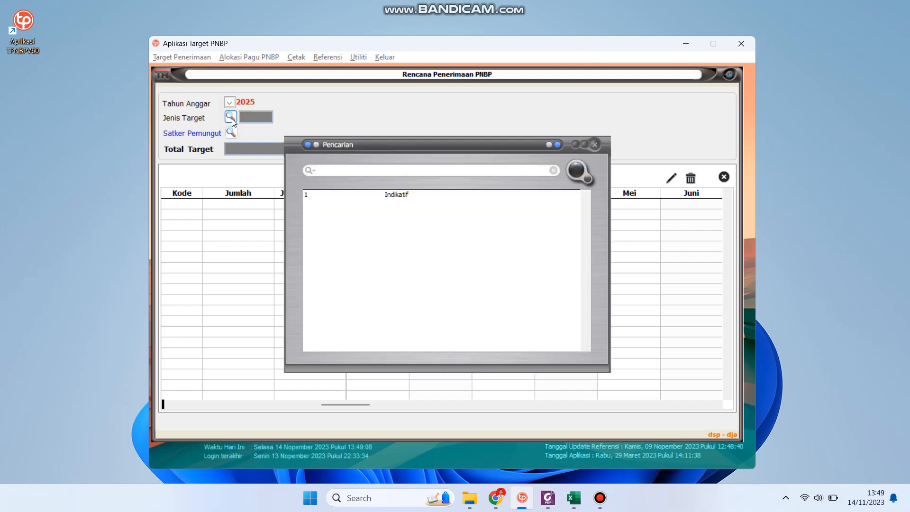
{"action": "left_click", "coordinate": [396, 199]}
{"action": "double_click", "coordinate": [395, 199]}
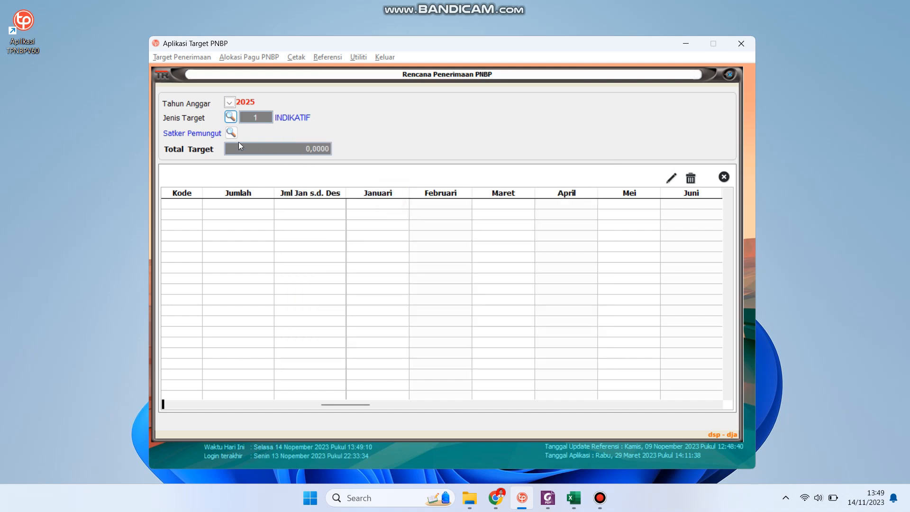
{"action": "left_click", "coordinate": [232, 134]}
{"action": "left_click", "coordinate": [400, 198]}
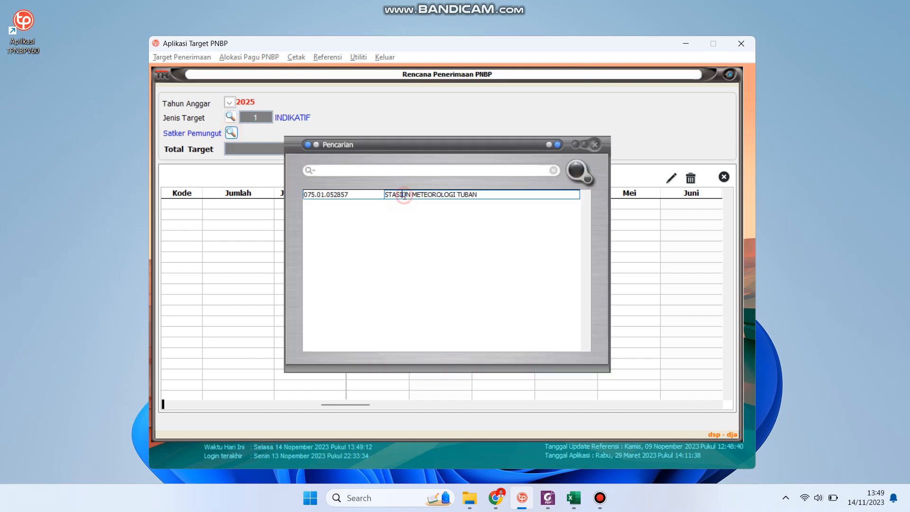
{"action": "double_click", "coordinate": [399, 197]}
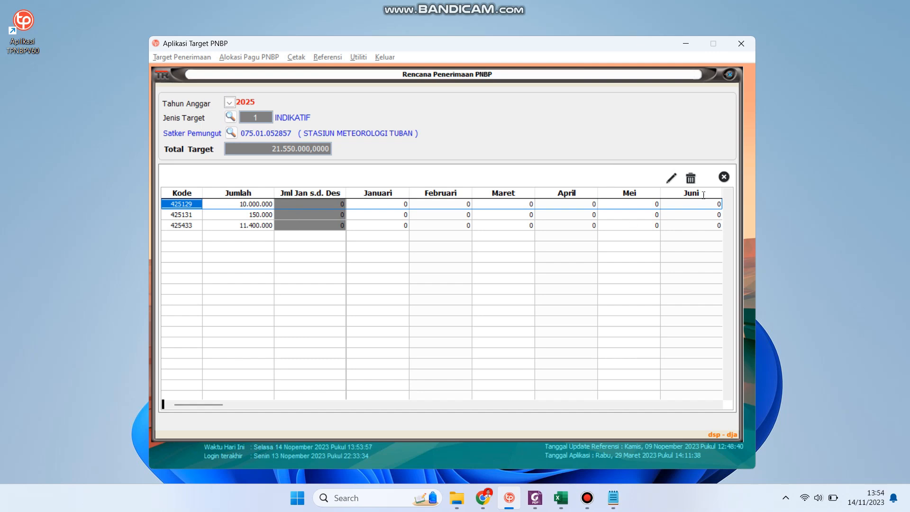
Save akun 425129's monthly plan with 10.000.000 in January
{"action": "left_click", "coordinate": [666, 179]}
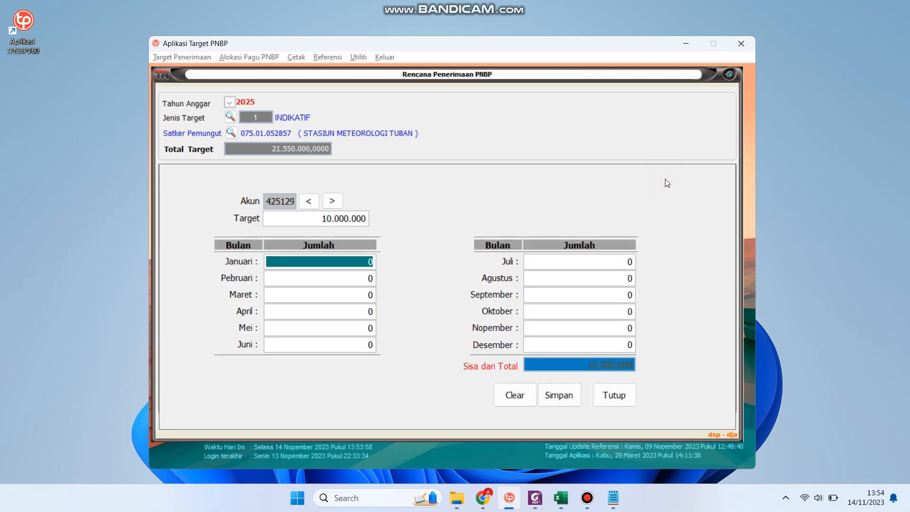
{"action": "type", "text": "10000000"}
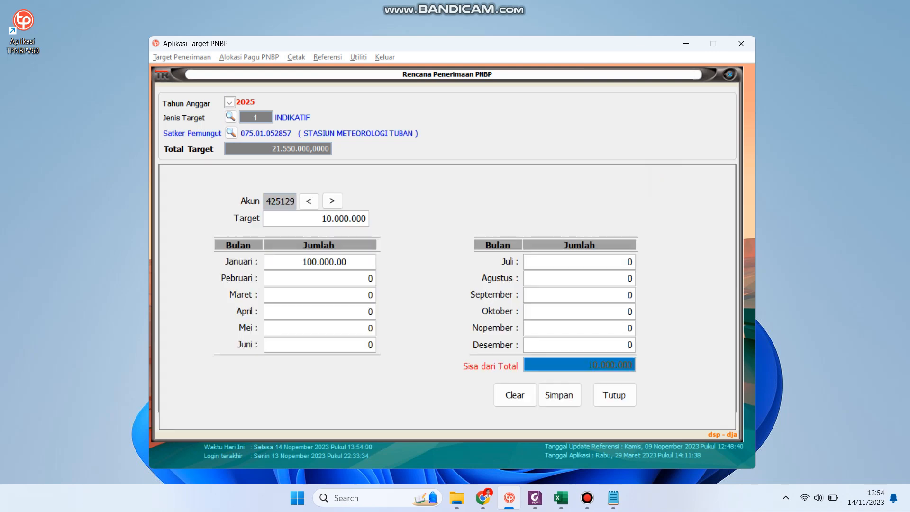
{"action": "key", "text": "Tab"}
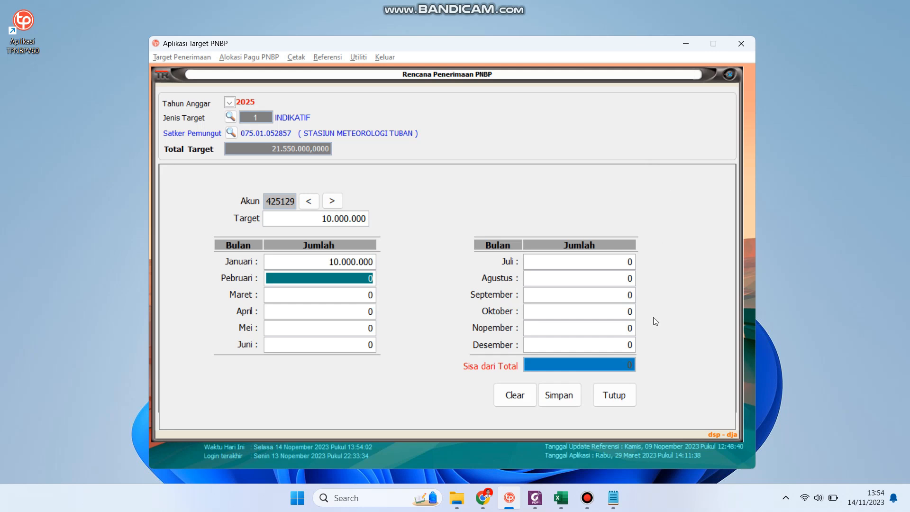
{"action": "left_click", "coordinate": [568, 397]}
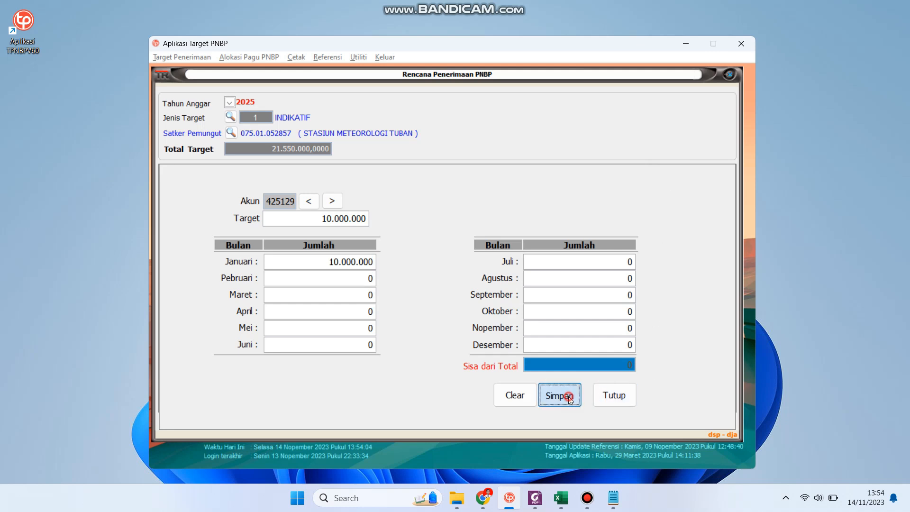
{"action": "left_click", "coordinate": [491, 288]}
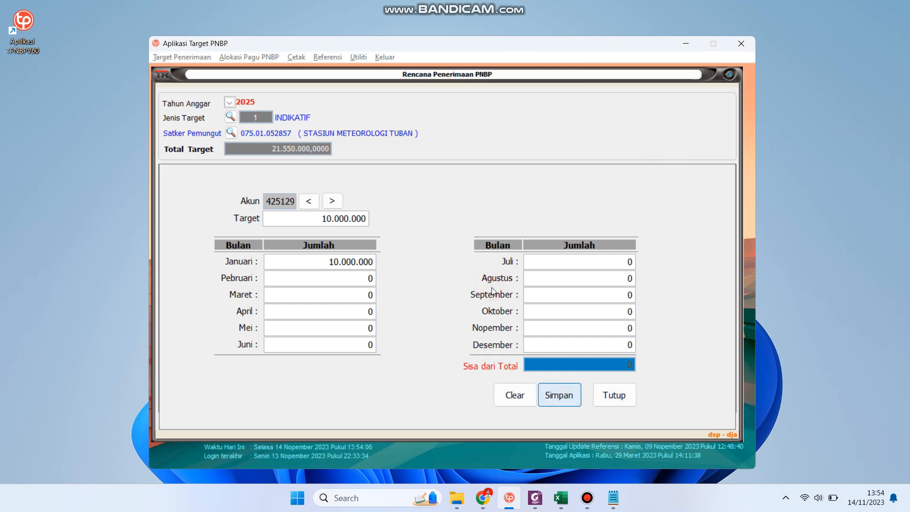
{"action": "left_click", "coordinate": [595, 392]}
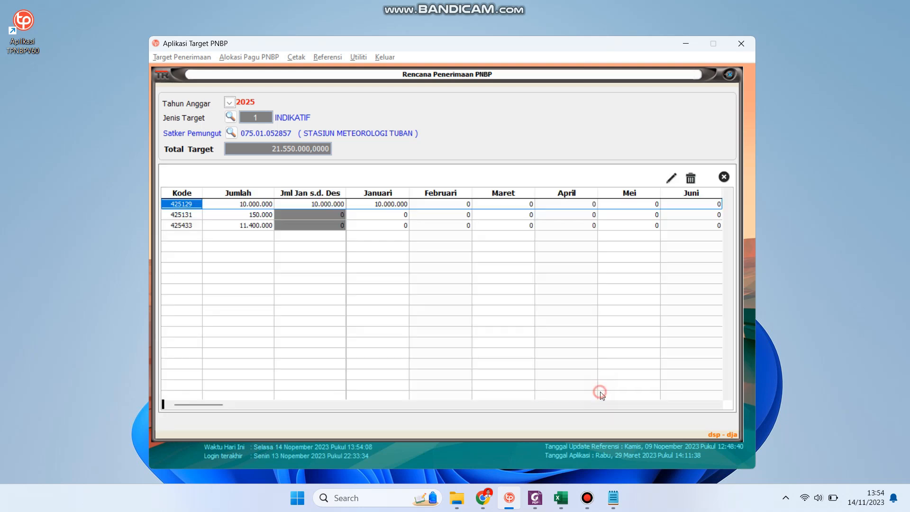
Save akun 425131's monthly plan with the whole 150.000 in July
{"action": "left_click", "coordinate": [314, 214]}
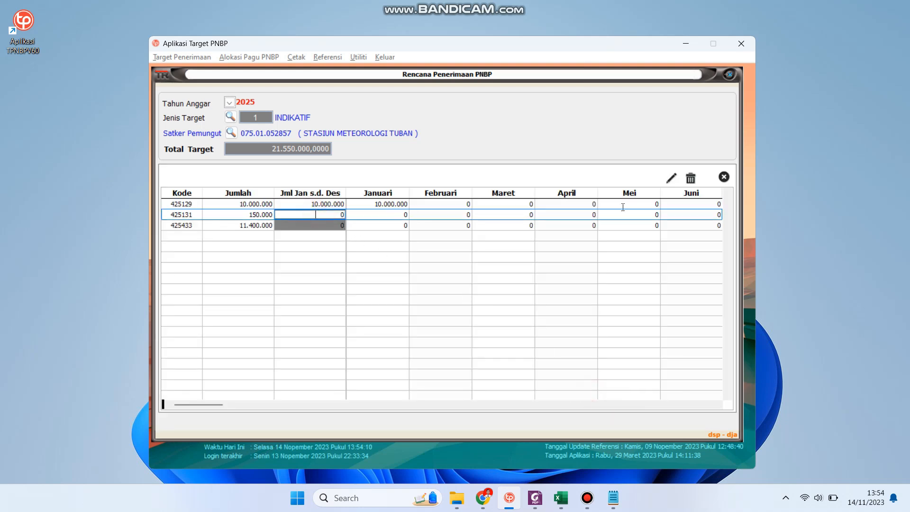
{"action": "left_click", "coordinate": [669, 179]}
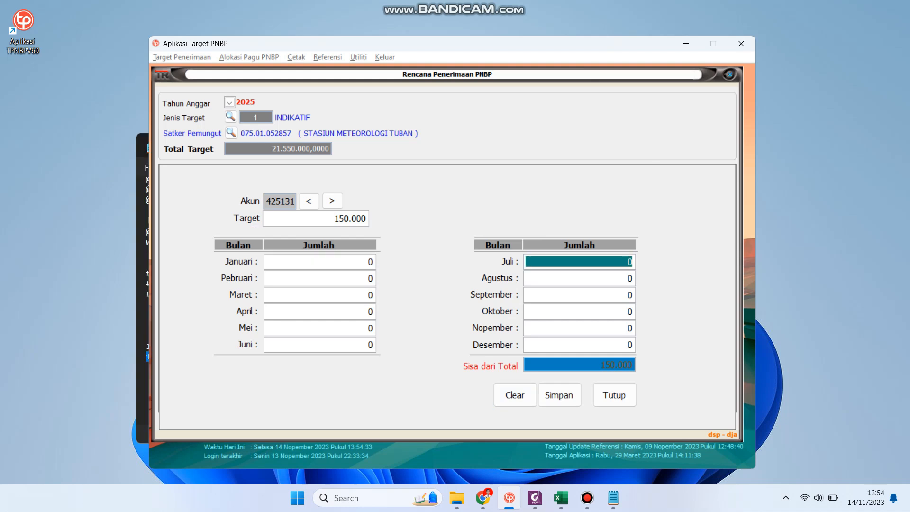
{"action": "type", "text": "150.000."}
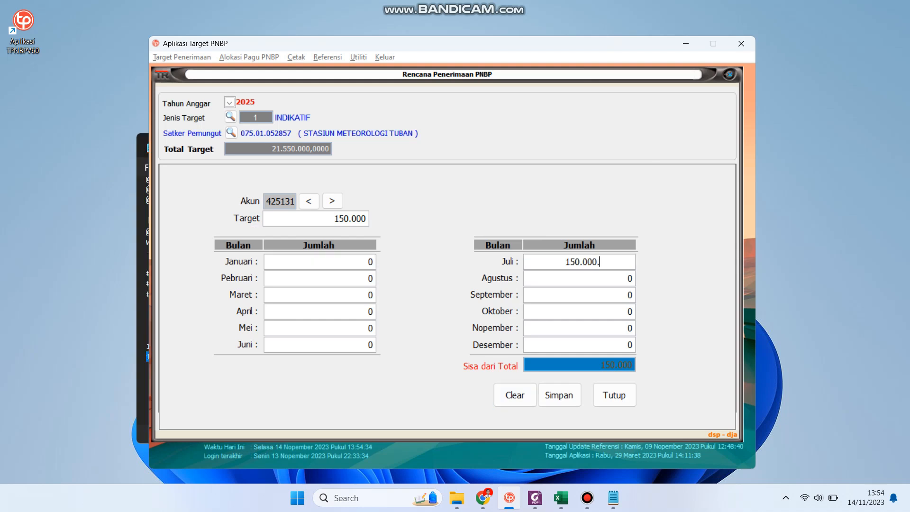
{"action": "left_click", "coordinate": [562, 399]}
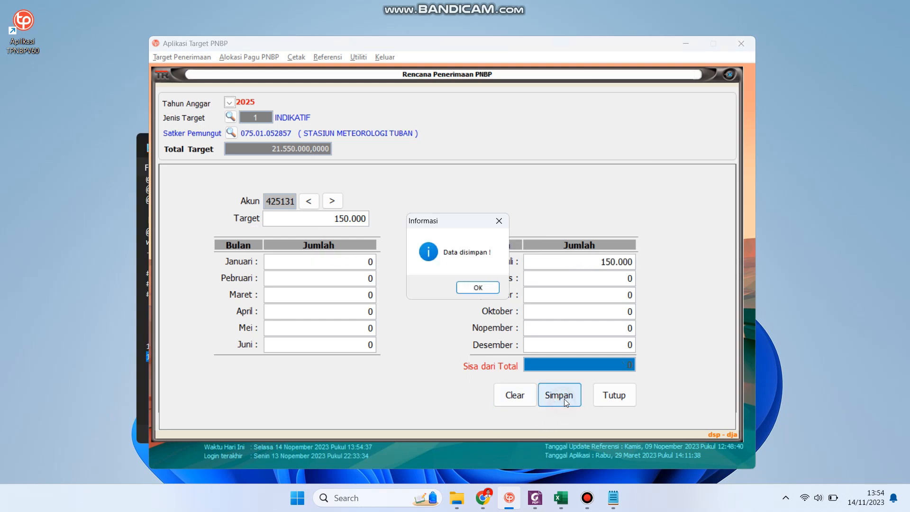
{"action": "left_click", "coordinate": [478, 286]}
{"action": "left_click", "coordinate": [594, 392]}
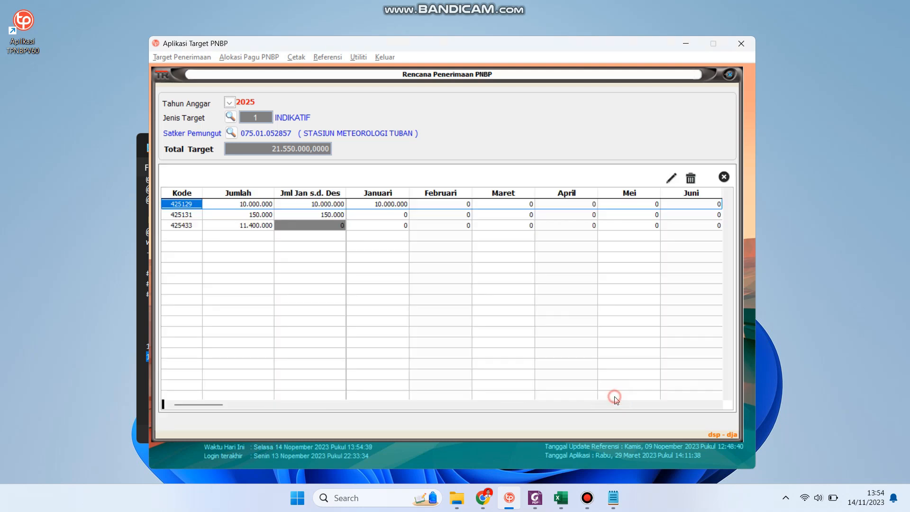
For akun 425433, enter 1.000.000 each for January through April
{"action": "left_click", "coordinate": [244, 226]}
{"action": "left_click", "coordinate": [244, 226]}
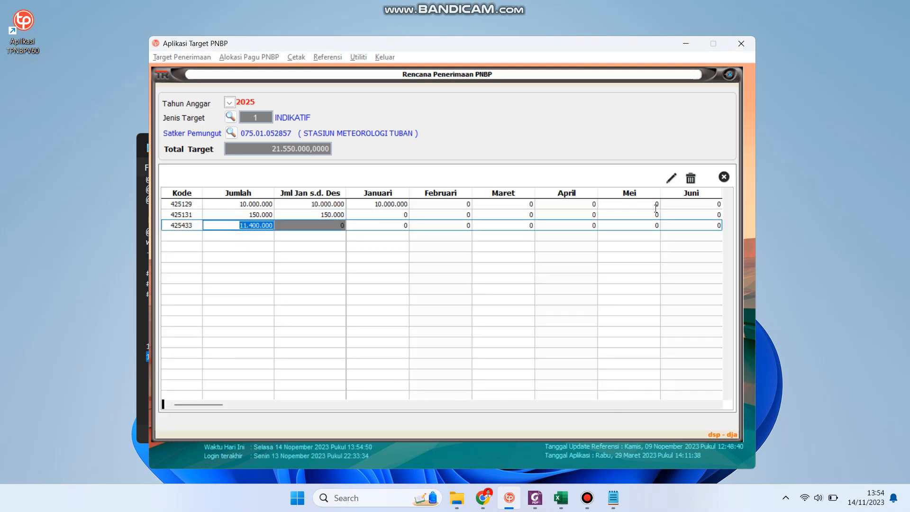
{"action": "left_click", "coordinate": [671, 179]}
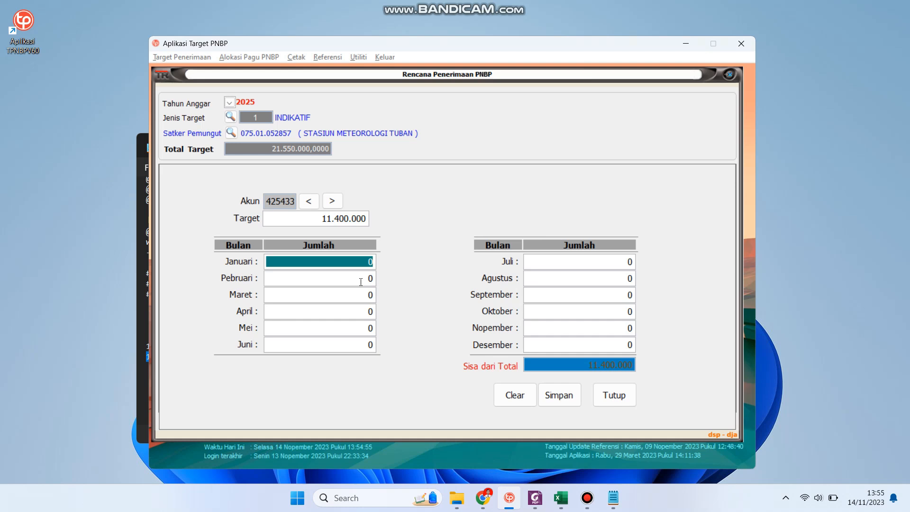
{"action": "type", "text": "100.000.0"}
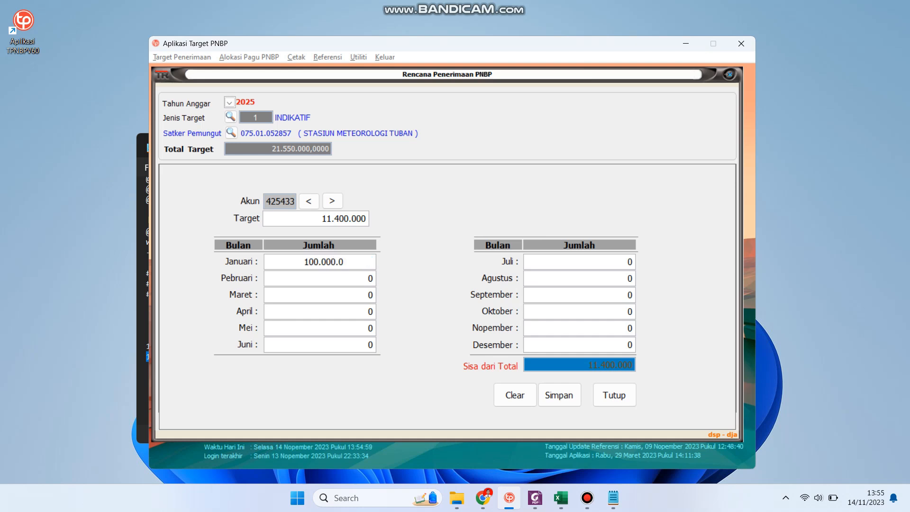
{"action": "key", "text": "Tab"}
{"action": "type", "text": "1"}
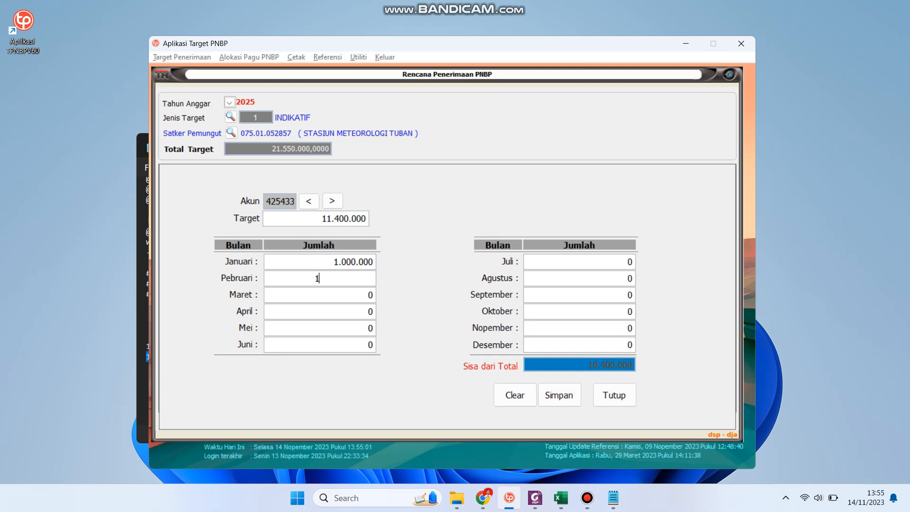
{"action": "type", "text": "00.000.0"}
{"action": "key", "text": "Tab"}
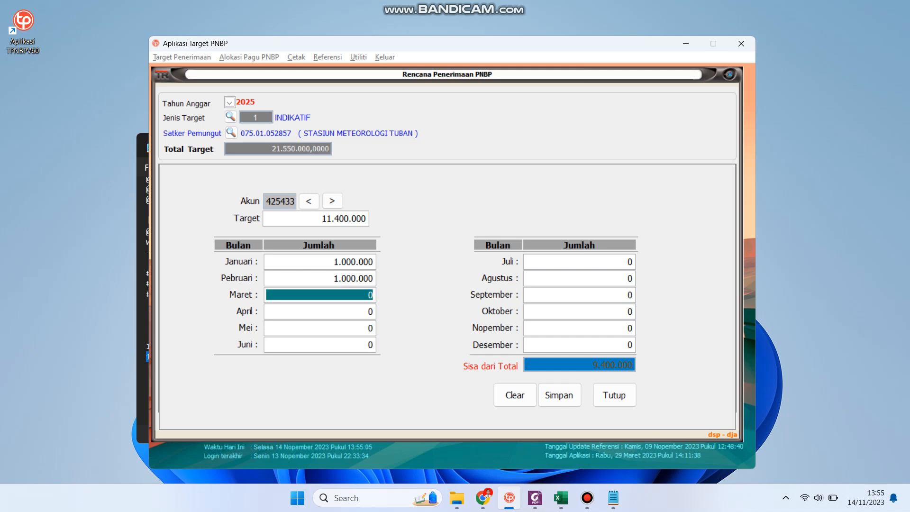
{"action": "type", "text": "100.000.0"}
{"action": "key", "text": "Tab"}
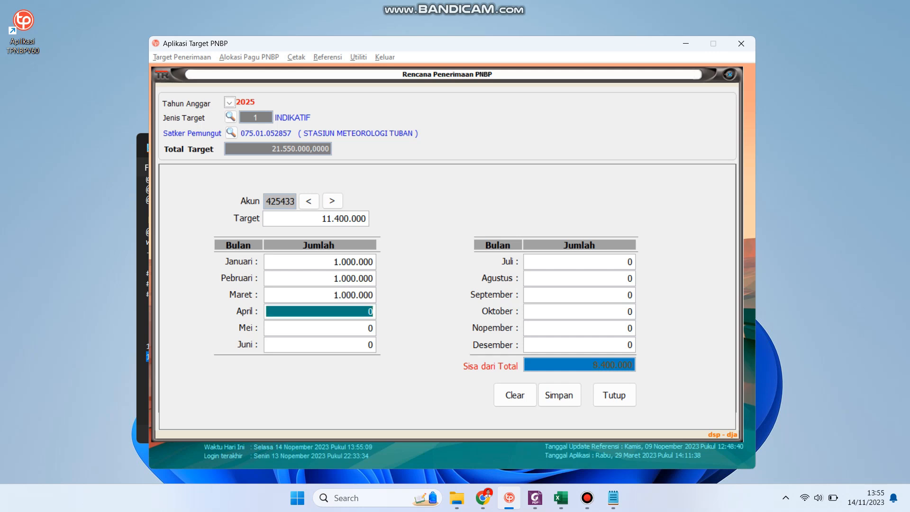
{"action": "type", "text": "100.0"}
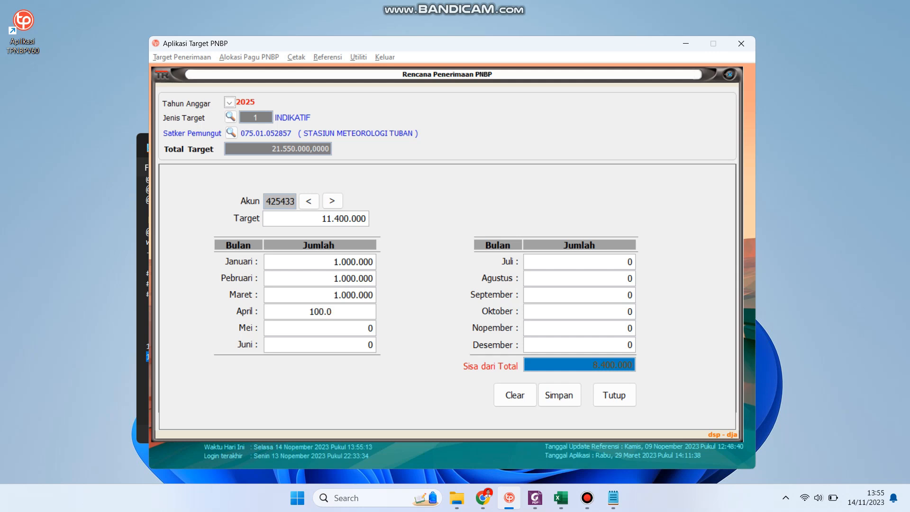
{"action": "type", "text": "00.0"}
{"action": "key", "text": "Tab"}
Add 2.500.000 for May, 3.750.000 for July, 150.000 for November, plus another 1.000.000
{"action": "type", "text": "250."}
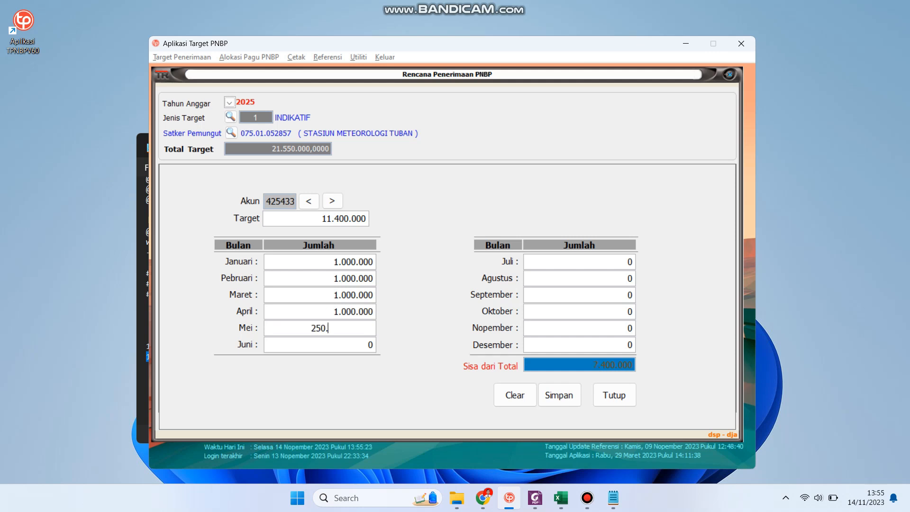
{"action": "type", "text": "0"}
{"action": "type", "text": "000"}
{"action": "key", "text": "Return"}
{"action": "key", "text": "Return"}
{"action": "type", "text": "3"}
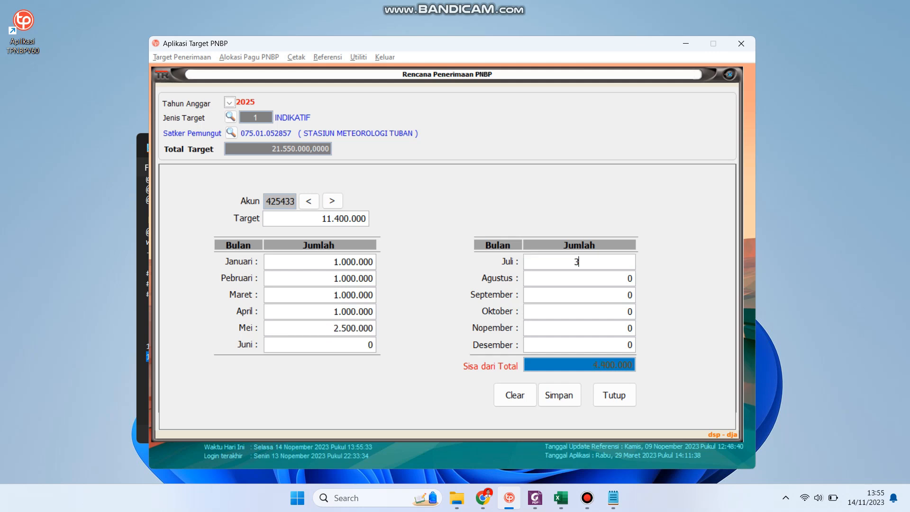
{"action": "type", "text": ".750.000"}
{"action": "key", "text": "Return"}
{"action": "key", "text": "Return"}
{"action": "key", "text": "Return"}
{"action": "key", "text": "Return"}
{"action": "type", "text": "150.000"}
{"action": "key", "text": "Return"}
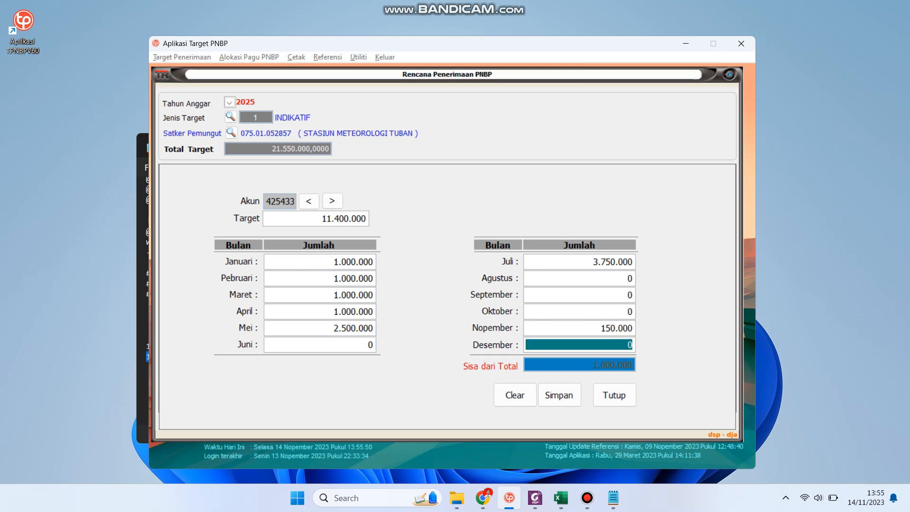
{"action": "type", "text": "100.000.0"}
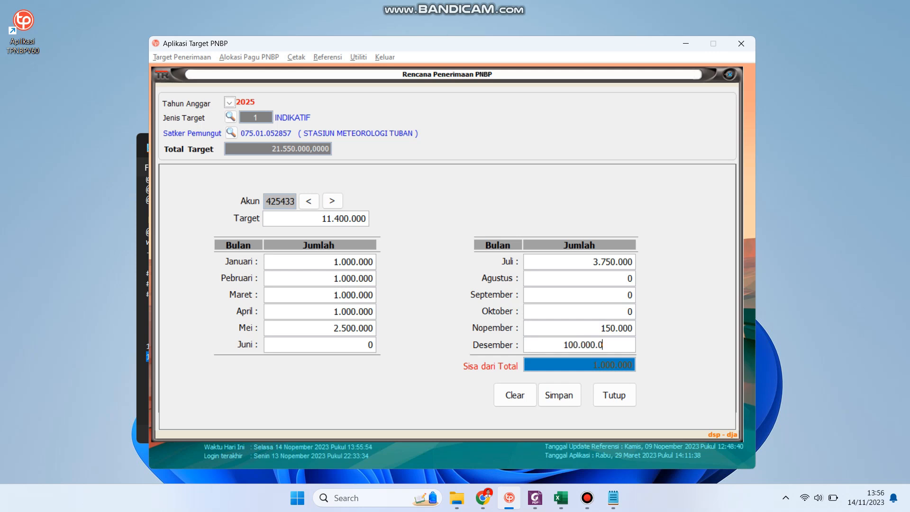
Save akun 425433's fully allocated 11.400.000 plan and close the receipt plan list
{"action": "left_click", "coordinate": [566, 398]}
{"action": "left_click", "coordinate": [478, 288]}
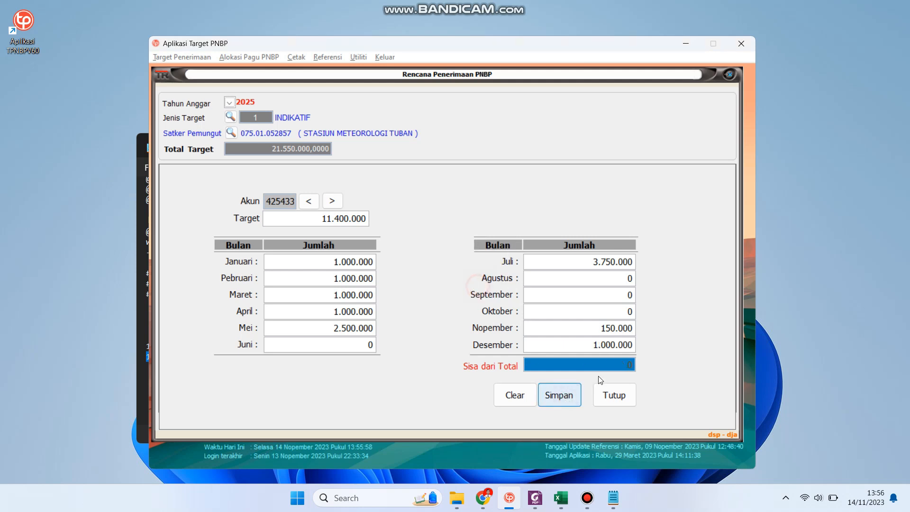
{"action": "left_click", "coordinate": [619, 397]}
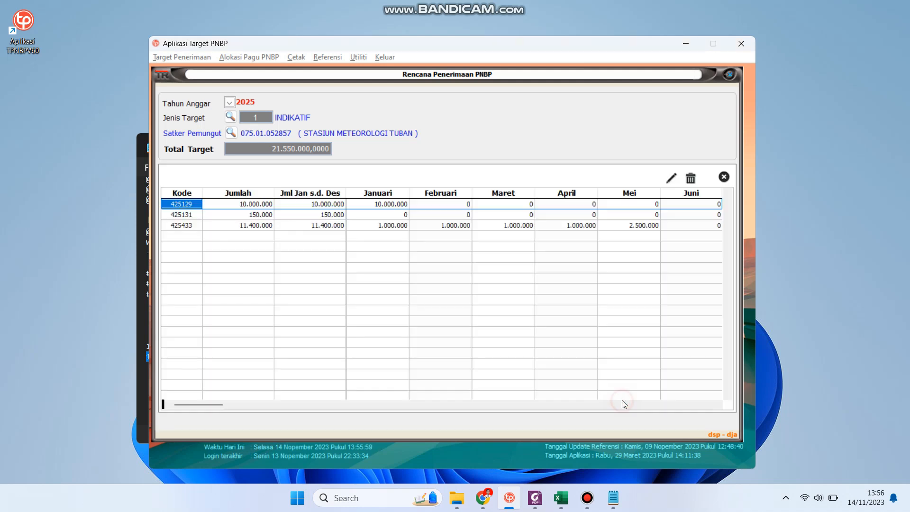
{"action": "left_click", "coordinate": [725, 178]}
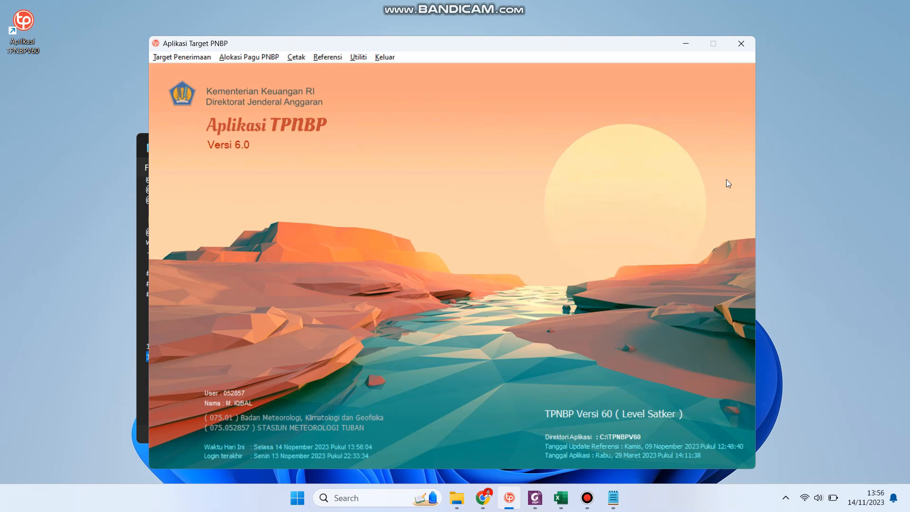
Open the PNBP pagu allocation form for Indikatif targets of STASIUN METEOROLOGI TUBAN
{"action": "left_click", "coordinate": [254, 57]}
{"action": "left_click", "coordinate": [259, 74]}
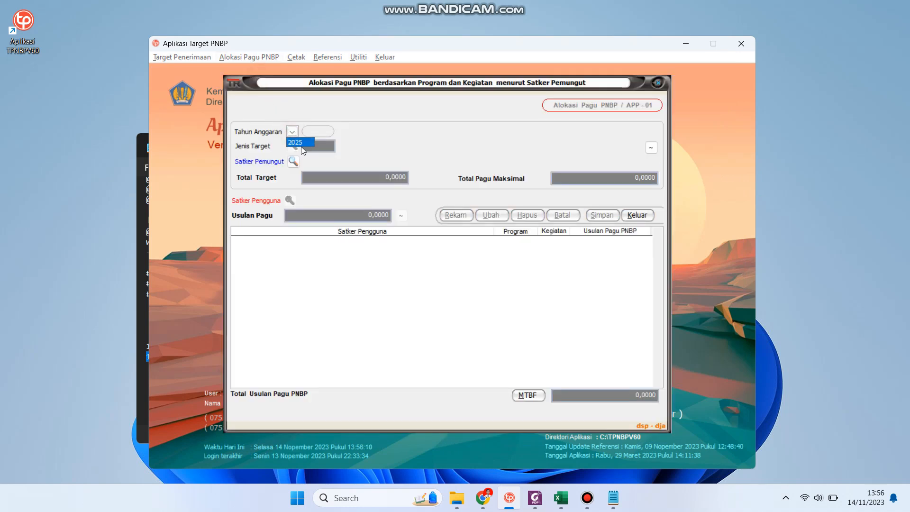
{"action": "left_click", "coordinate": [293, 146]}
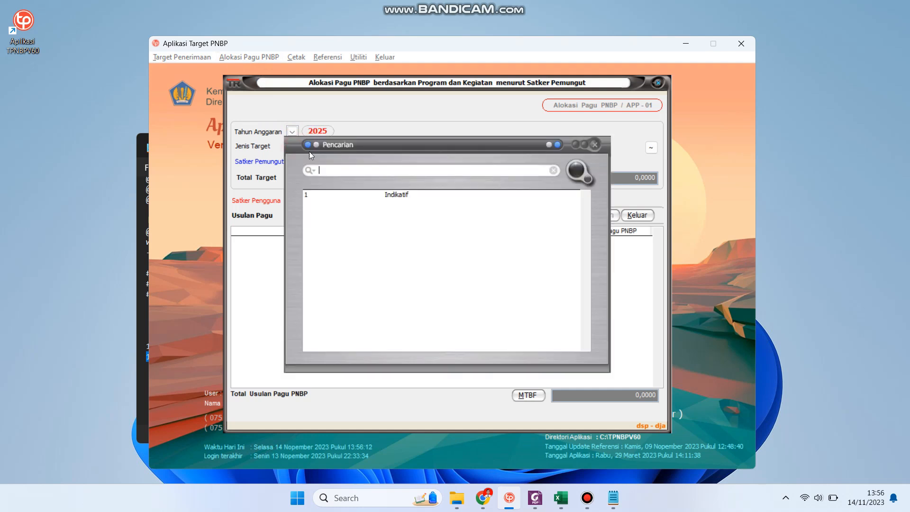
{"action": "double_click", "coordinate": [404, 200]}
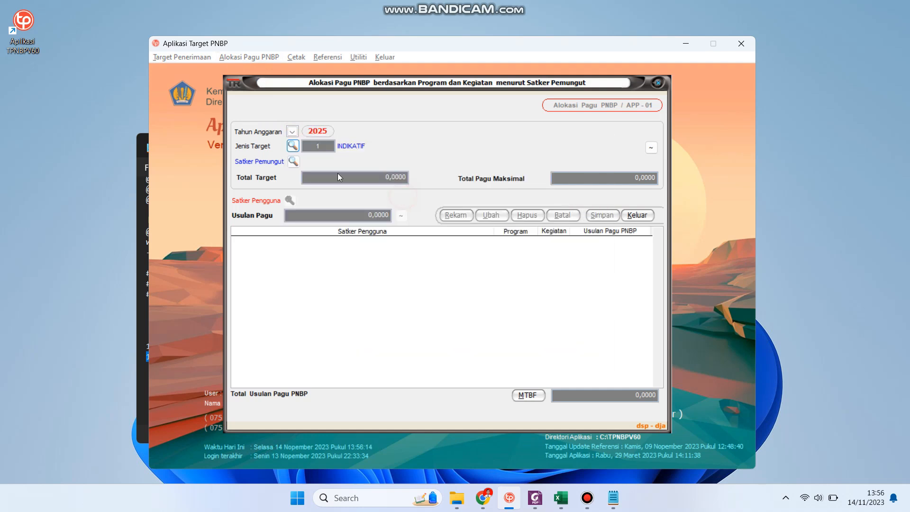
{"action": "left_click", "coordinate": [294, 162]}
{"action": "double_click", "coordinate": [388, 203]}
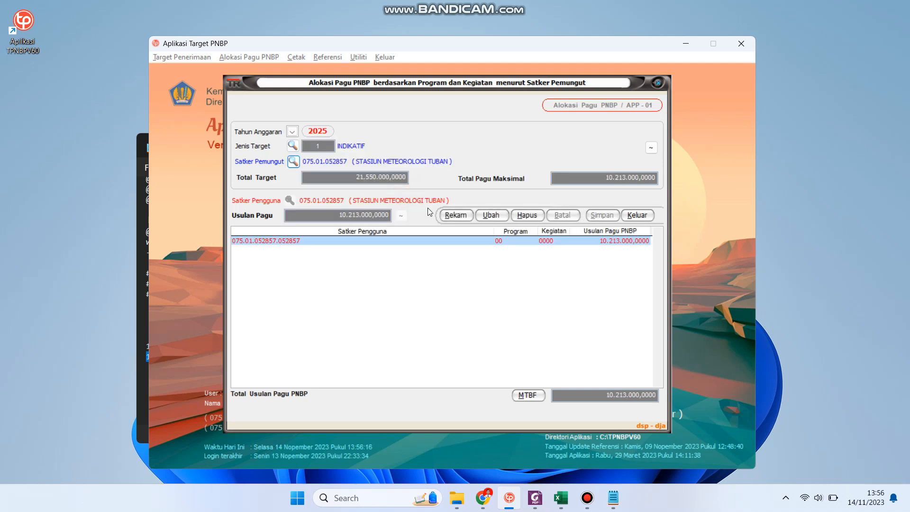
Enter 10.213.000,000 as the Unidentified MTBF pagu for 2026, 2027 and 2028
{"action": "left_click", "coordinate": [529, 397]}
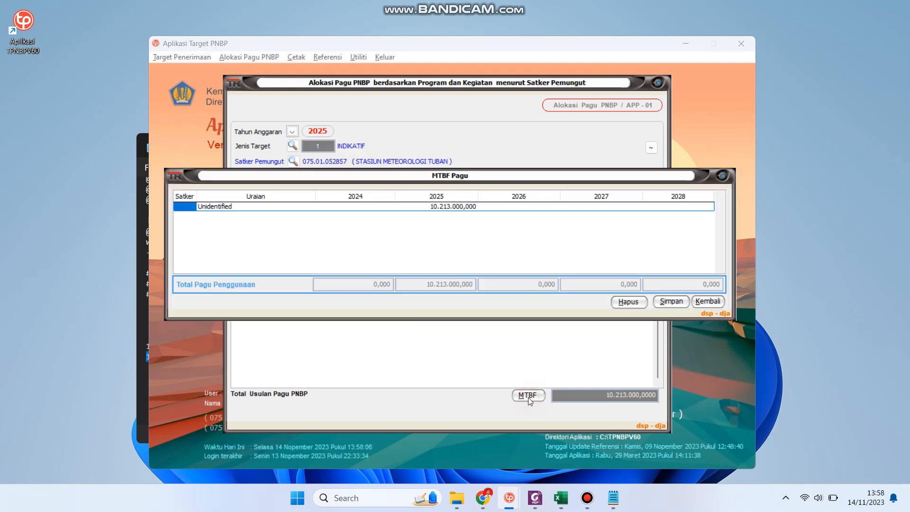
{"action": "left_click", "coordinate": [432, 207]}
{"action": "key", "text": "ctrl+c"}
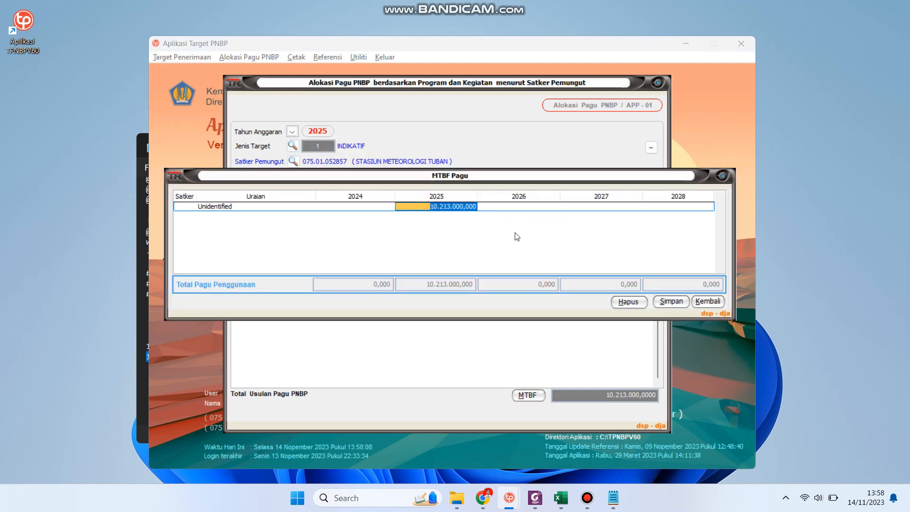
{"action": "left_click", "coordinate": [520, 207]}
{"action": "double_click", "coordinate": [520, 207]}
{"action": "key", "text": "ctrl+v"}
{"action": "left_click", "coordinate": [591, 207]}
{"action": "double_click", "coordinate": [591, 207]}
{"action": "key", "text": "ctrl+v"}
{"action": "left_click", "coordinate": [670, 207]}
{"action": "double_click", "coordinate": [670, 206]}
{"action": "key", "text": "ctrl+v"}
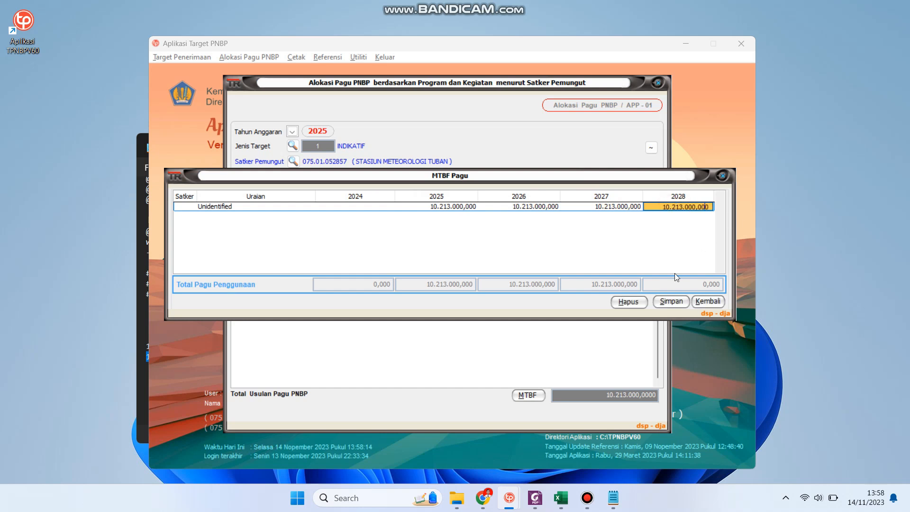
Save the MTBF pagu figures and close the MTBF and allocation forms
{"action": "left_click", "coordinate": [671, 302]}
{"action": "left_click", "coordinate": [451, 270]}
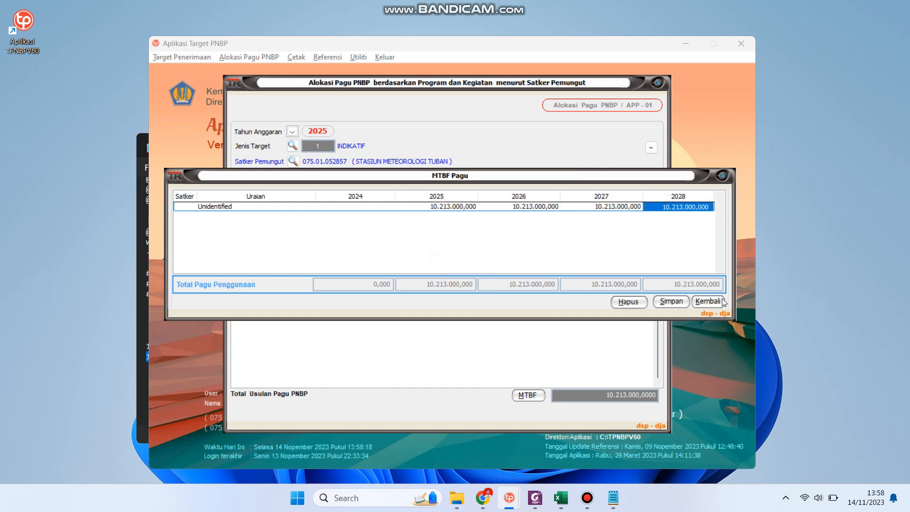
{"action": "left_click", "coordinate": [708, 301]}
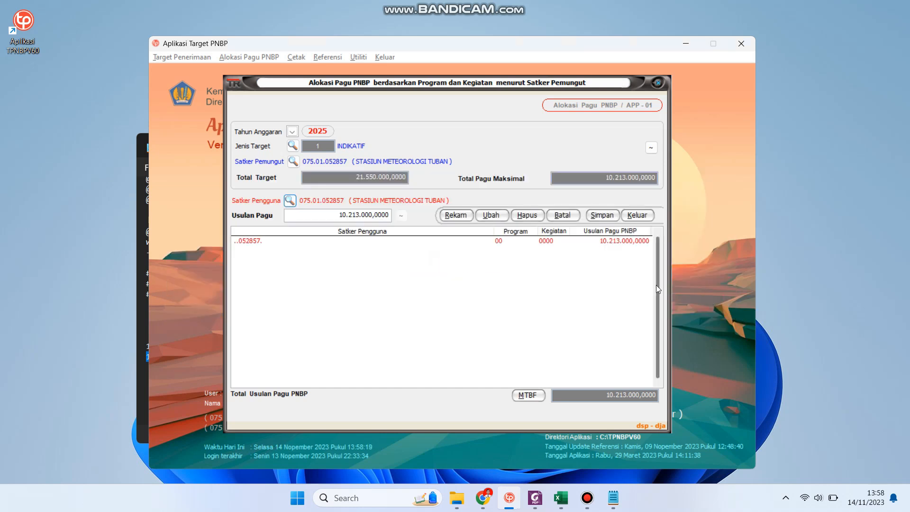
{"action": "left_click", "coordinate": [644, 215]}
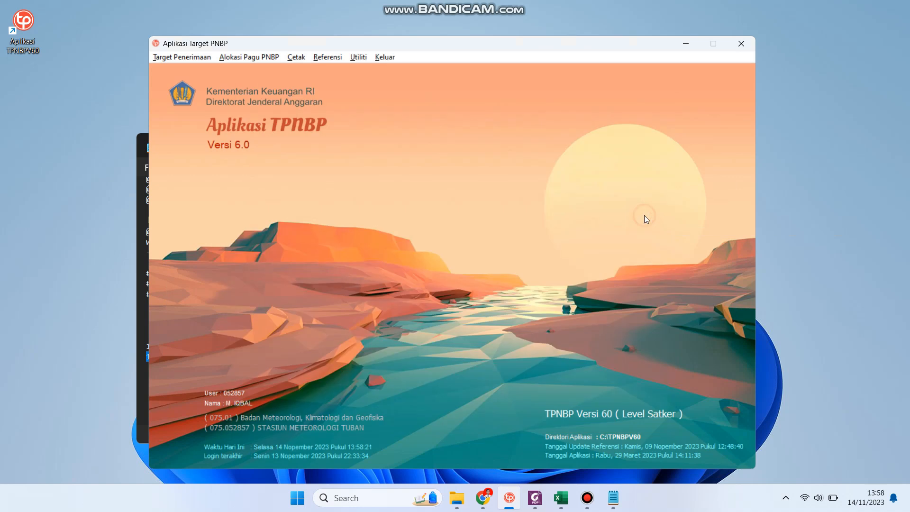
Back up STASIUN METEOROLOGI TUBAN's 2025 Indikatif data via Utiliti > Backup Data
{"action": "left_click", "coordinate": [357, 57]}
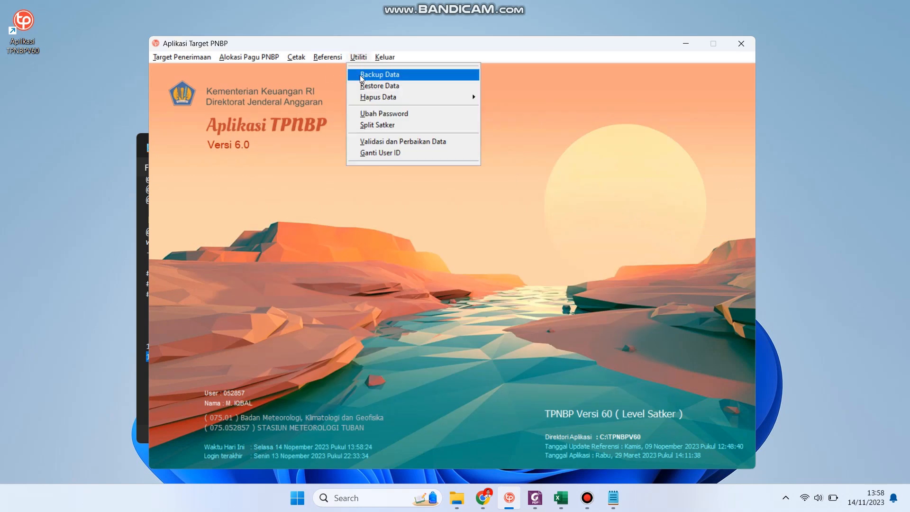
{"action": "left_click", "coordinate": [360, 75]}
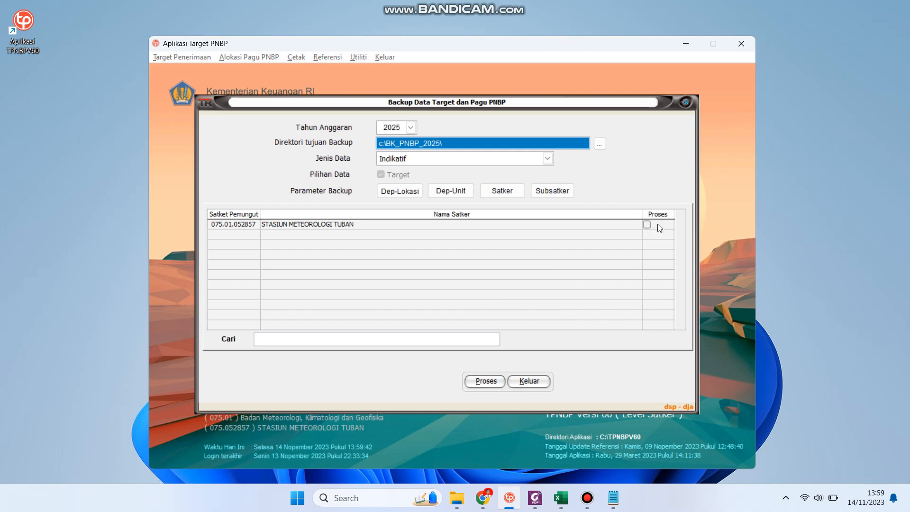
{"action": "double_click", "coordinate": [646, 224]}
{"action": "left_click", "coordinate": [493, 381]}
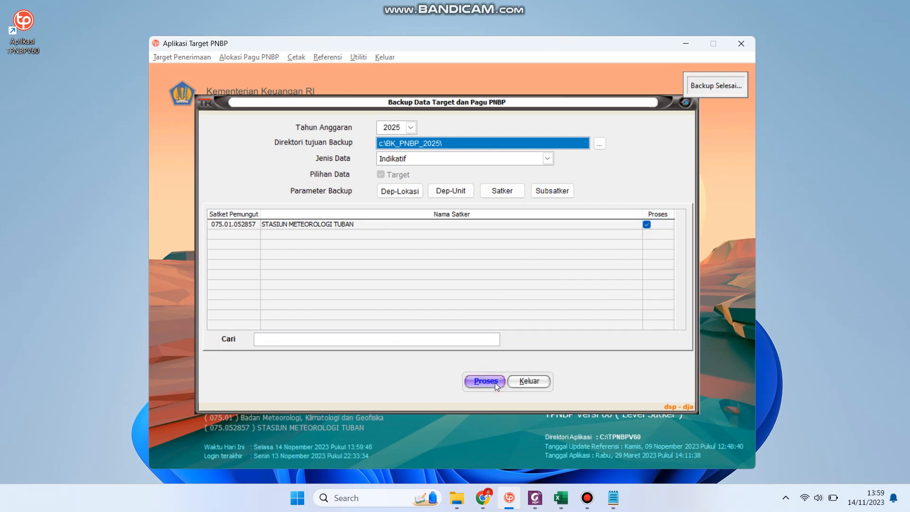
Record a new signatory with full name and NIP in Referensi > Penandatangan and save it
{"action": "left_click", "coordinate": [529, 381]}
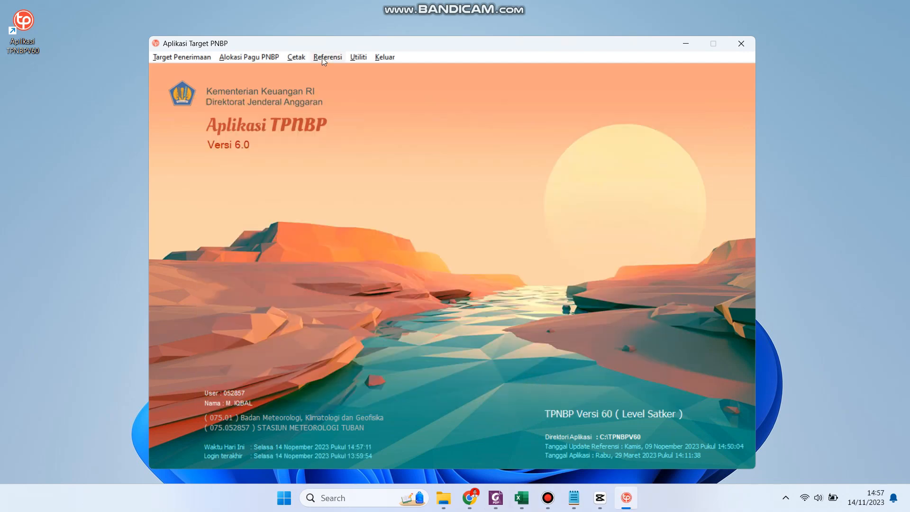
{"action": "left_click", "coordinate": [323, 58]}
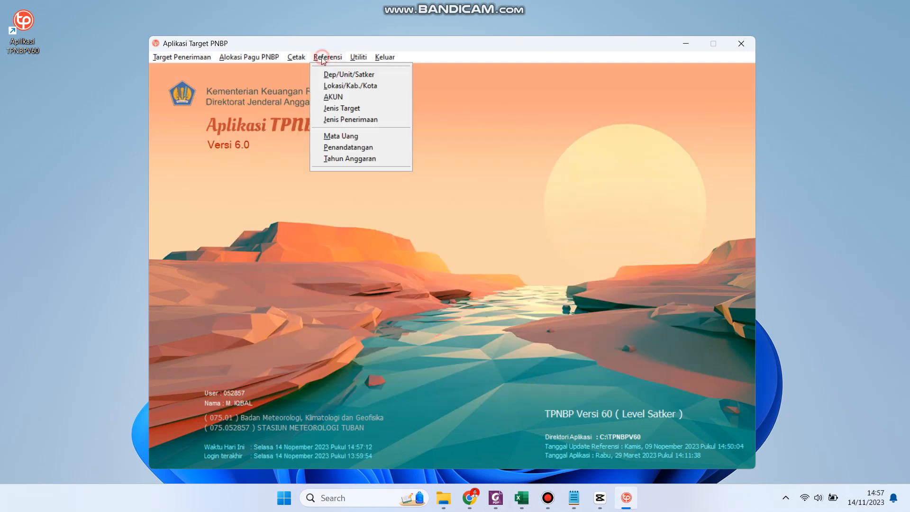
{"action": "left_click", "coordinate": [338, 147]}
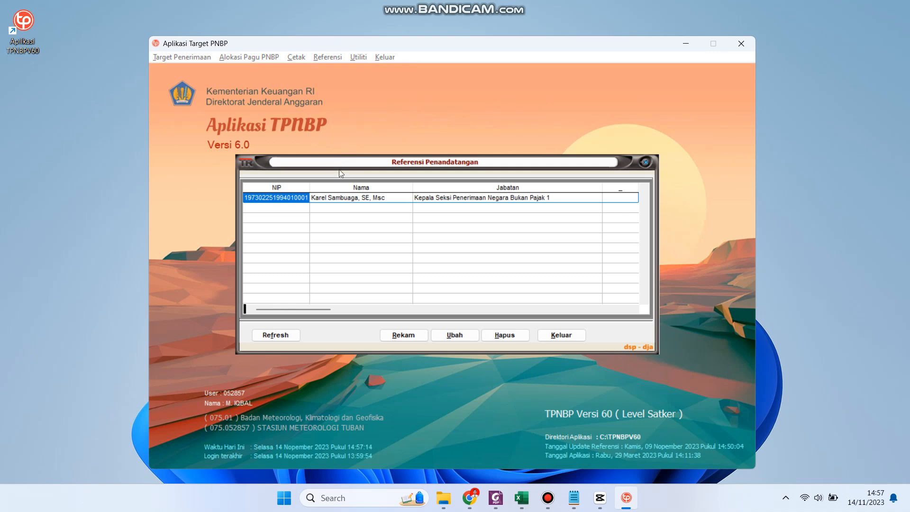
{"action": "left_click", "coordinate": [404, 335]}
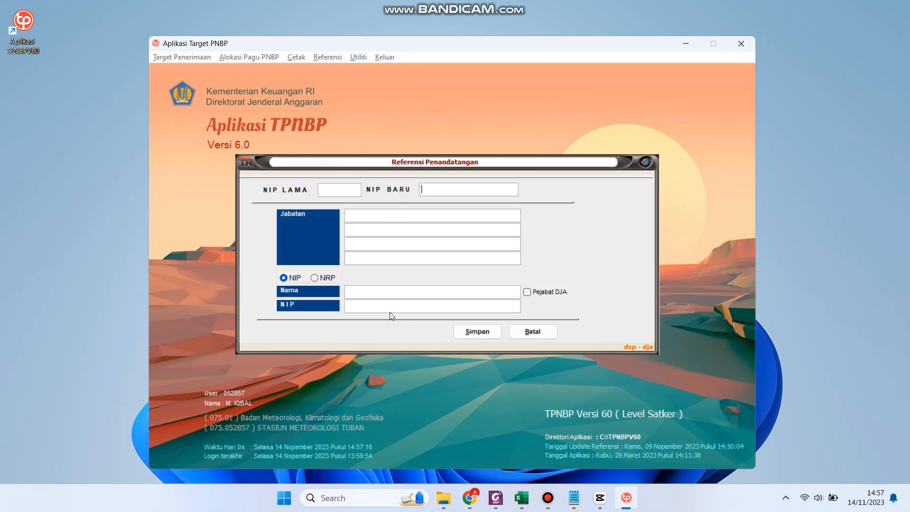
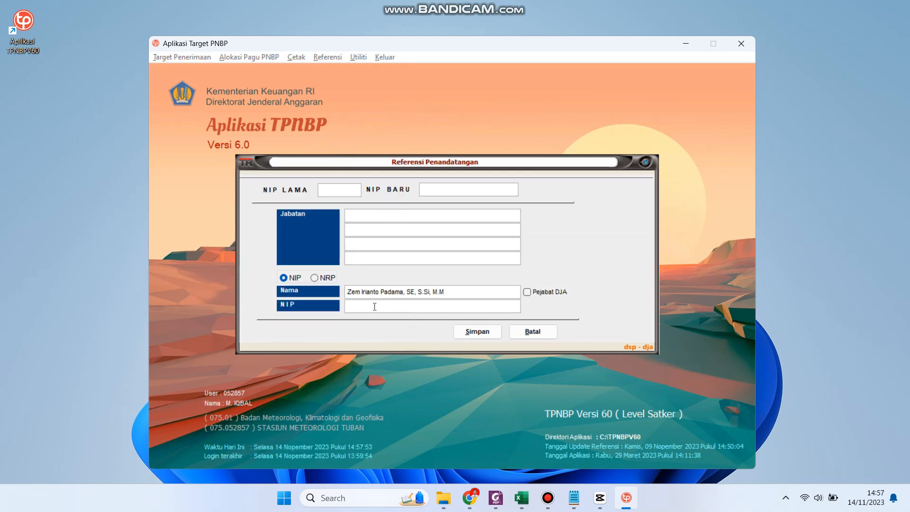
{"action": "left_click", "coordinate": [374, 308]}
{"action": "key", "text": "ctrl+v"}
{"action": "left_click", "coordinate": [477, 335]}
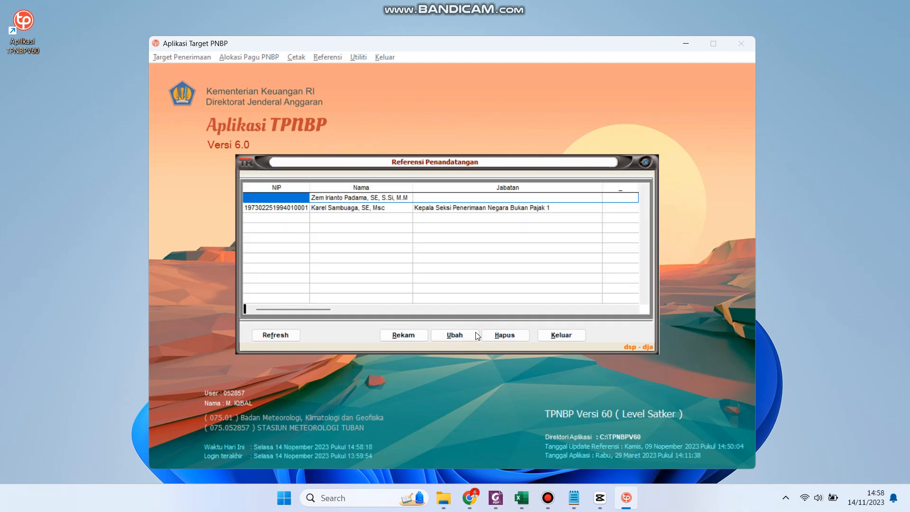
{"action": "left_click", "coordinate": [550, 335]}
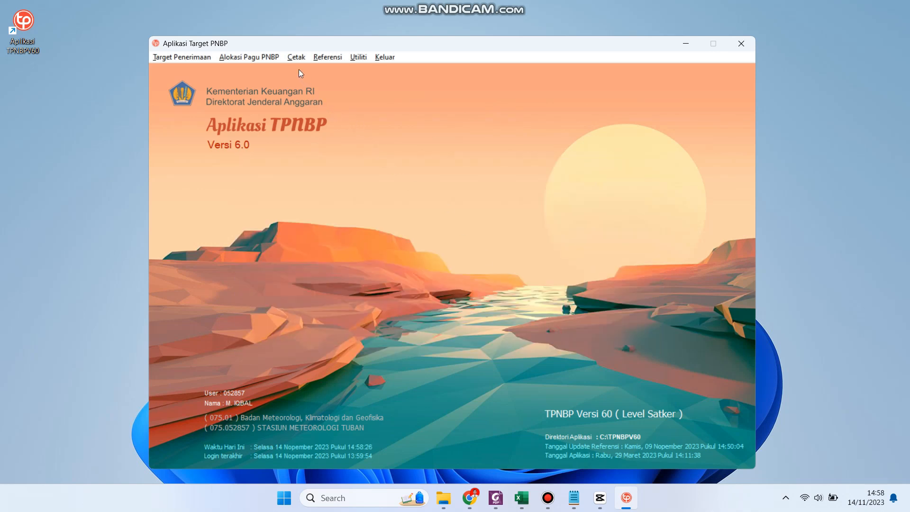
{"action": "left_click", "coordinate": [296, 57]}
Preview the TPNBP.01A report for STASIUN METEOROLOGI TUBAN, signed at Tuban by the new signatory
{"action": "mouse_move", "coordinate": [305, 76]}
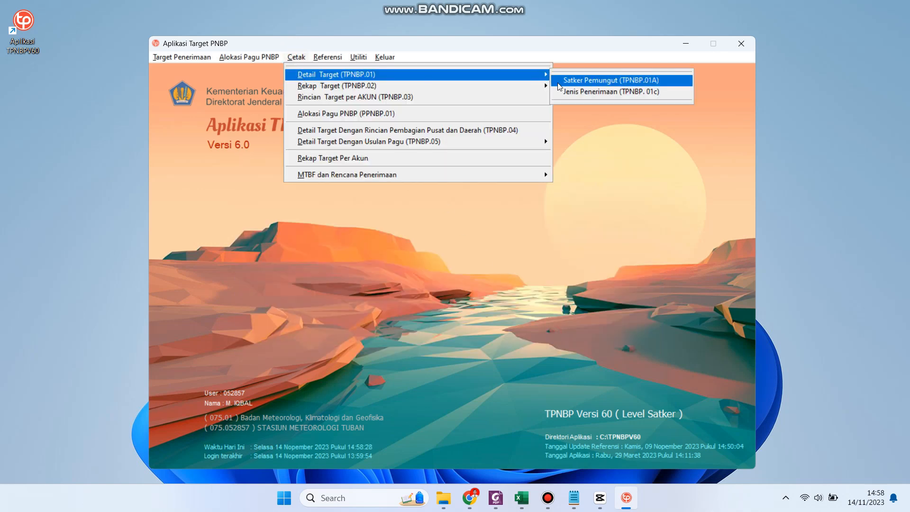
{"action": "left_click", "coordinate": [585, 82]}
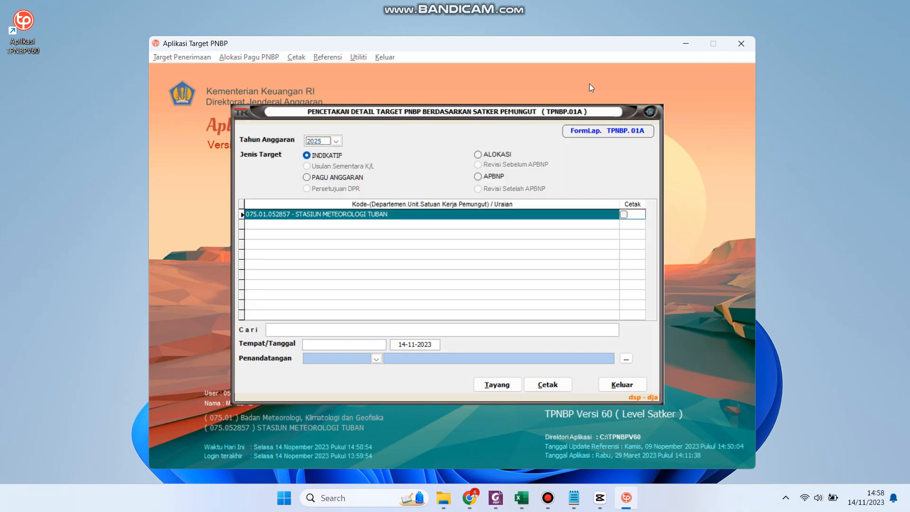
{"action": "left_click", "coordinate": [623, 214]}
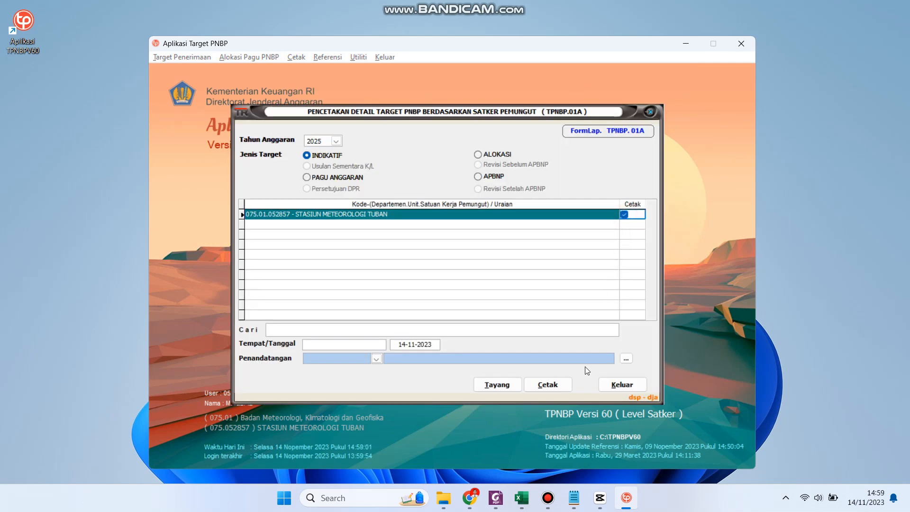
{"action": "left_click", "coordinate": [357, 345]}
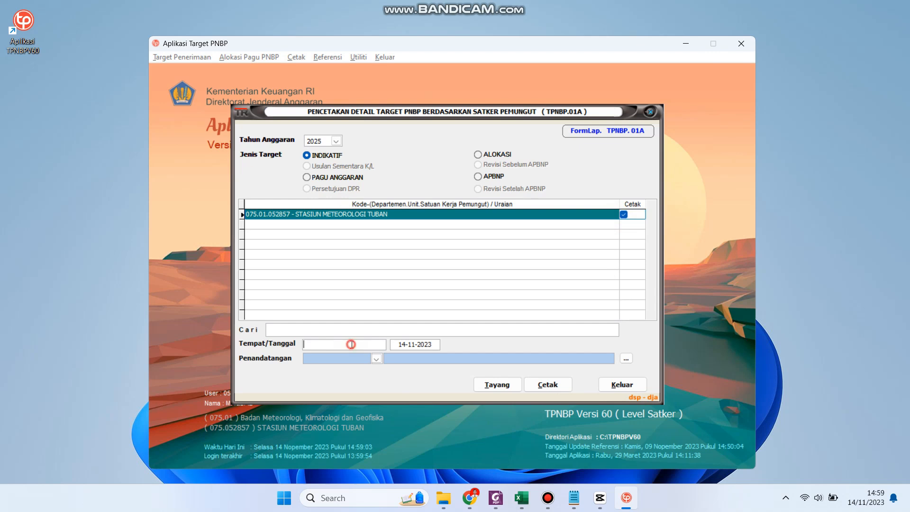
{"action": "type", "text": "Tuban"}
{"action": "left_click", "coordinate": [375, 359]}
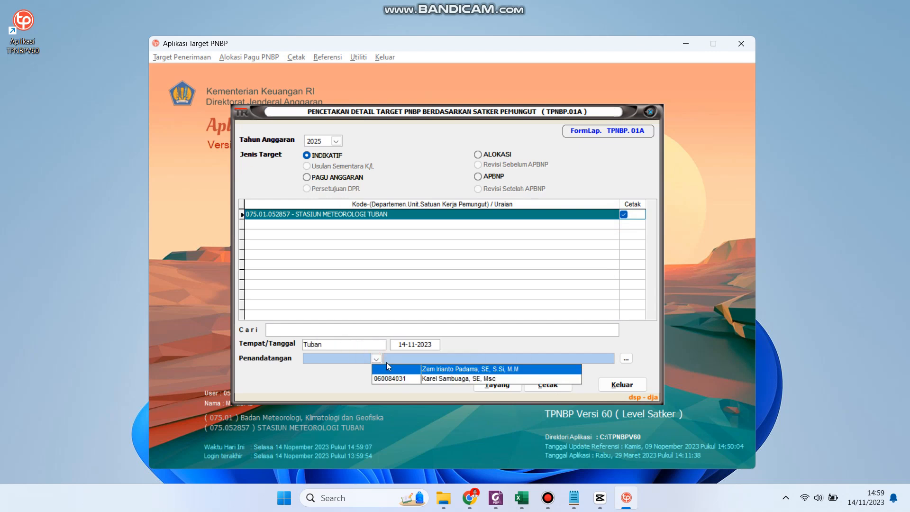
{"action": "left_click", "coordinate": [440, 371]}
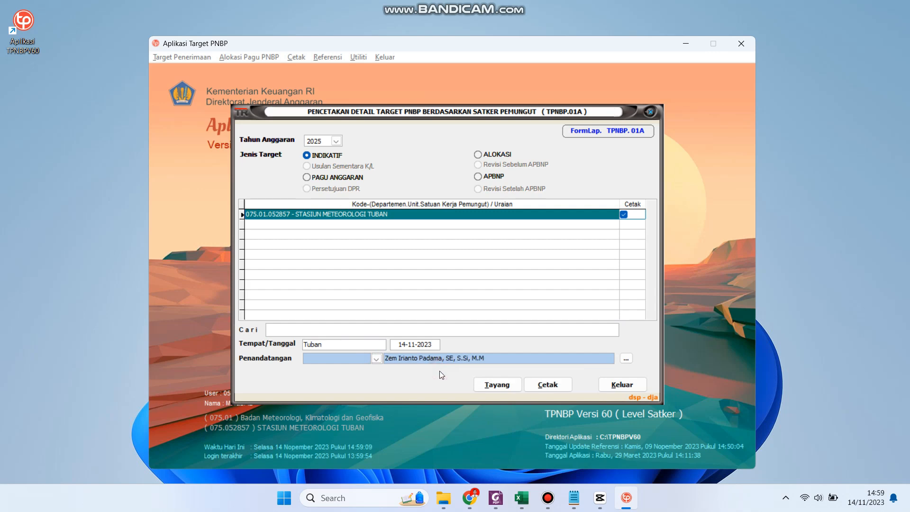
{"action": "left_click", "coordinate": [501, 387]}
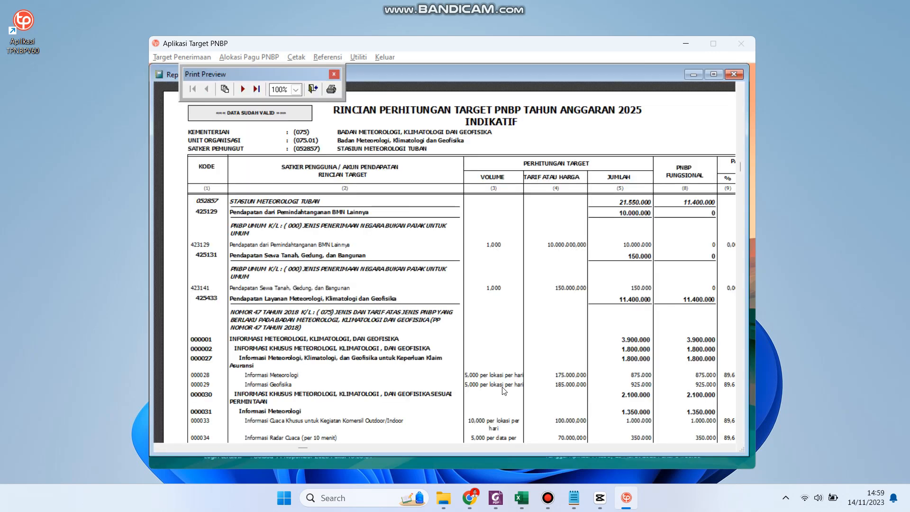
View the report preview at 75% zoom, then close the preview and print form
{"action": "left_click", "coordinate": [295, 90]}
{"action": "left_click", "coordinate": [290, 147]}
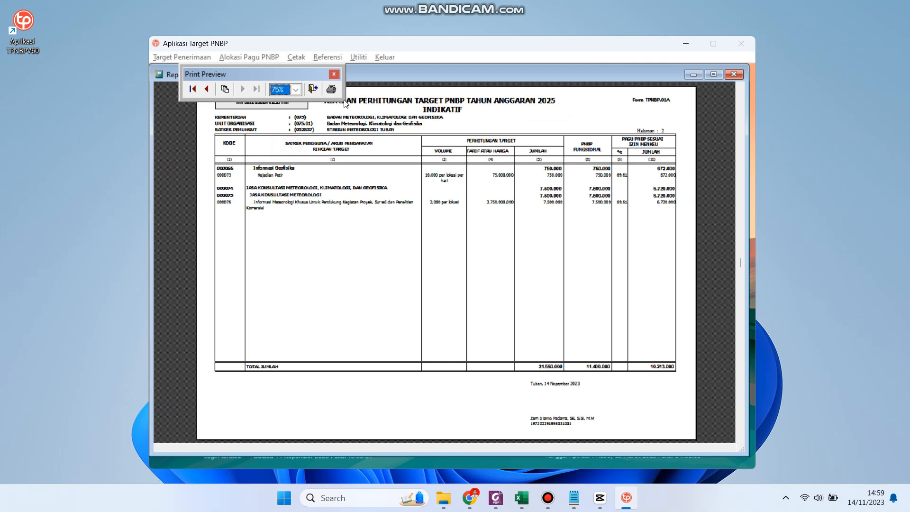
{"action": "left_click", "coordinate": [334, 76]}
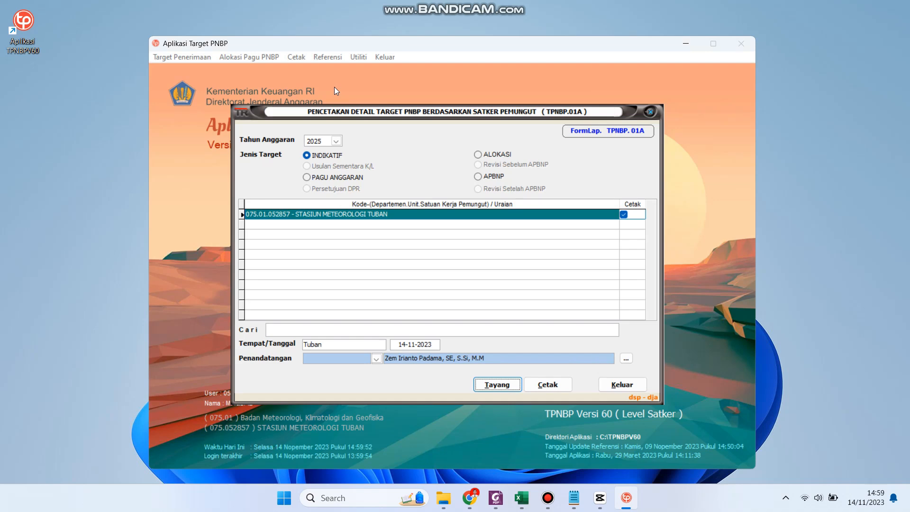
{"action": "left_click", "coordinate": [622, 385]}
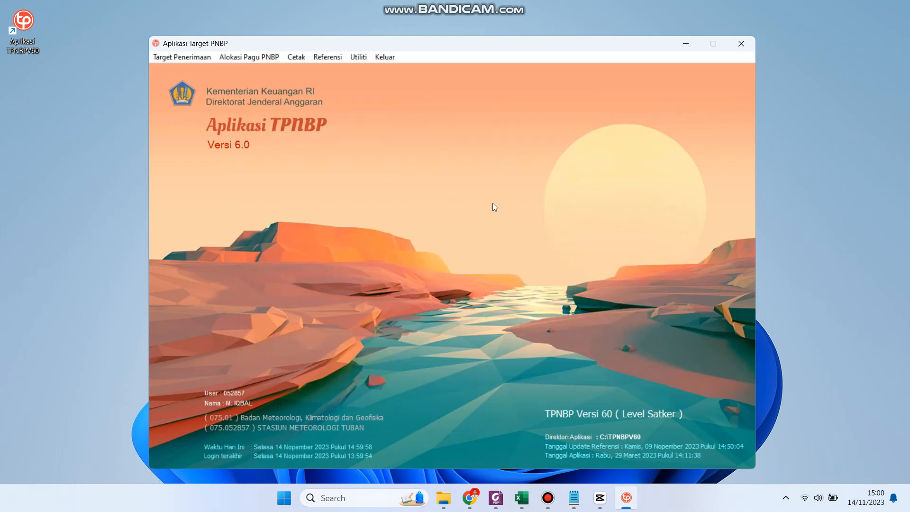
Find the 3,37 KB backup file ps1_075_01_052857.25 in C:\BK_PNBP_2025 using File Explorer
{"action": "left_click", "coordinate": [380, 56]}
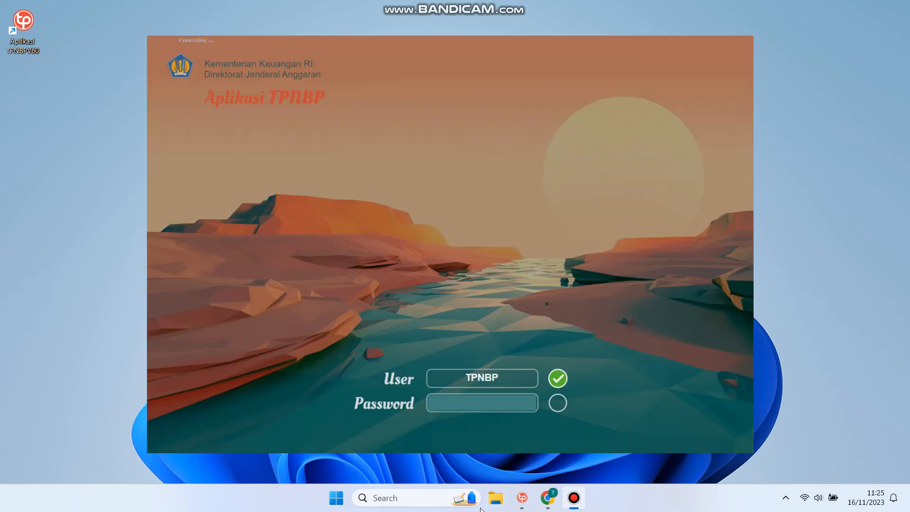
{"action": "left_click", "coordinate": [495, 499]}
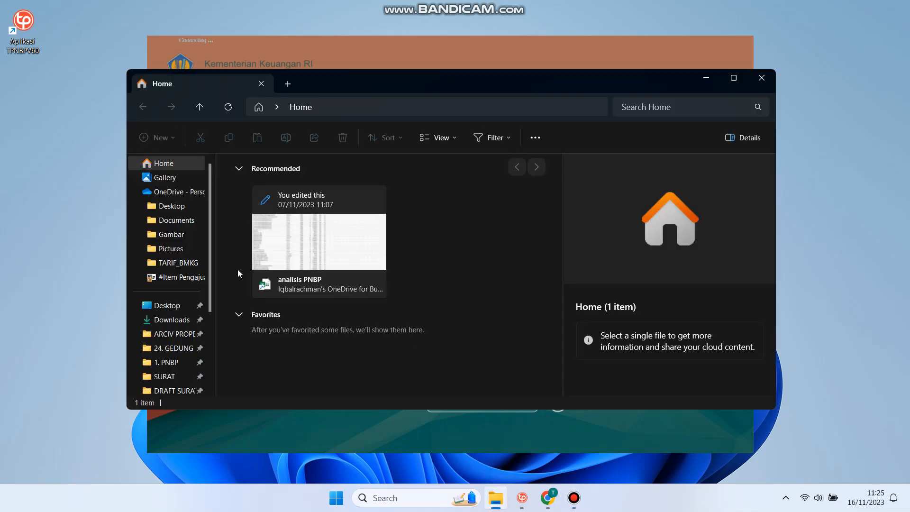
{"action": "scroll", "coordinate": [189, 290], "scroll_direction": "down", "scroll_amount": 3}
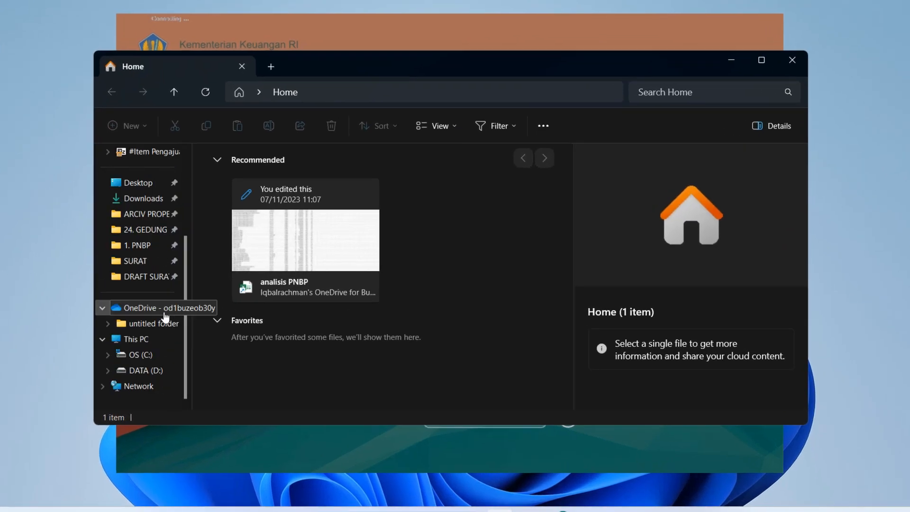
{"action": "left_click", "coordinate": [151, 356]}
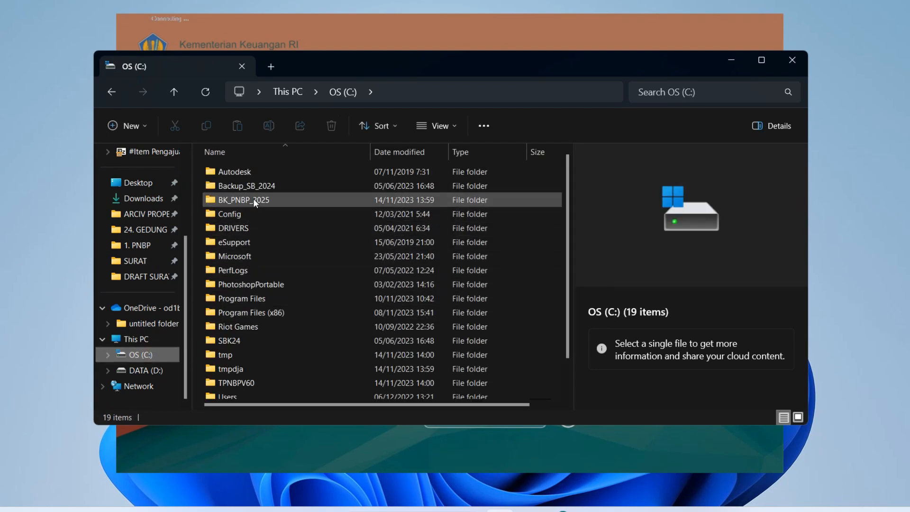
{"action": "double_click", "coordinate": [284, 200]}
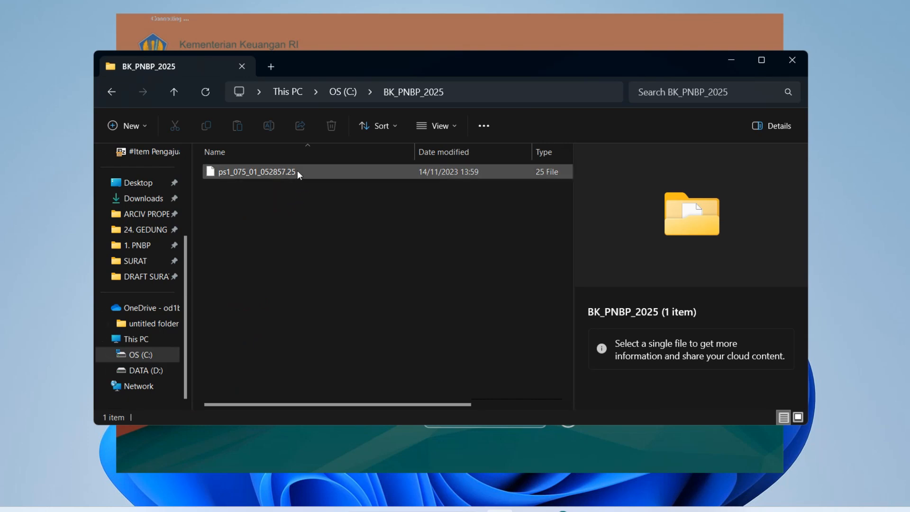
{"action": "left_click", "coordinate": [295, 171]}
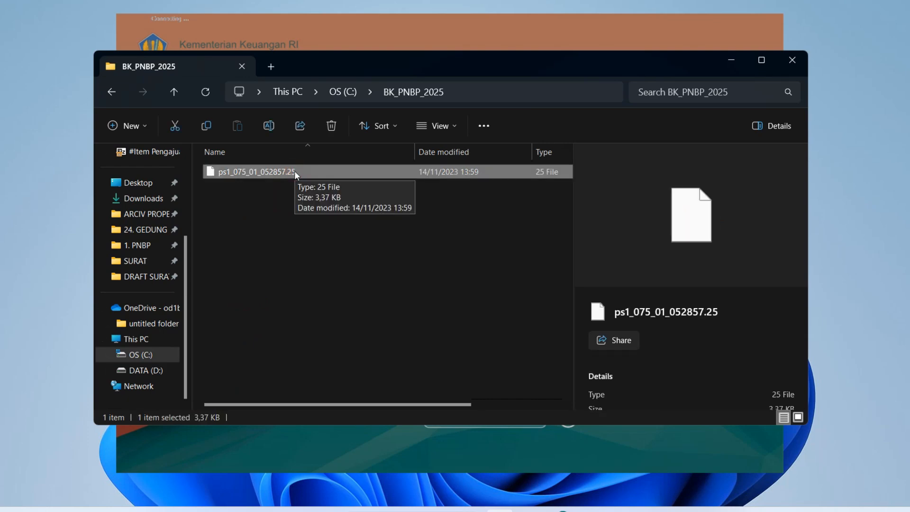